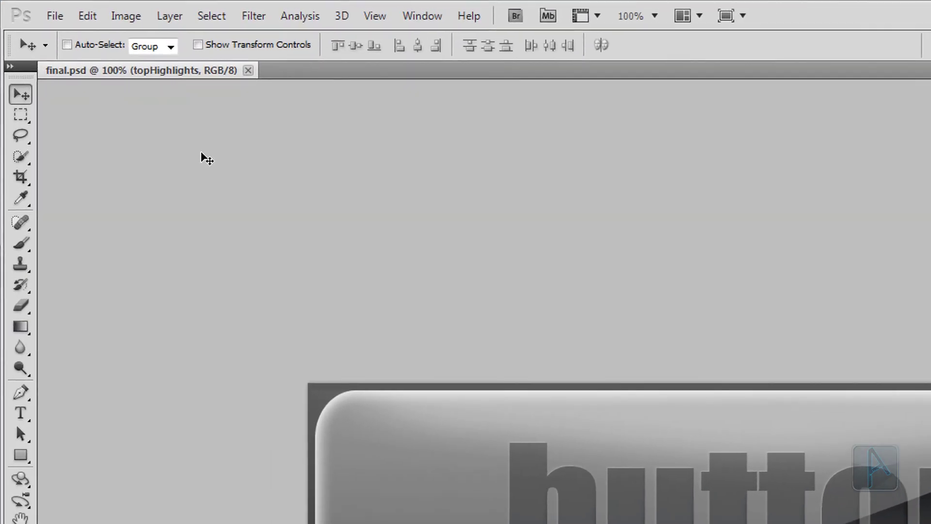
Step: Create a new document 1000 pixels wide and 300 pixels high
click(55, 19)
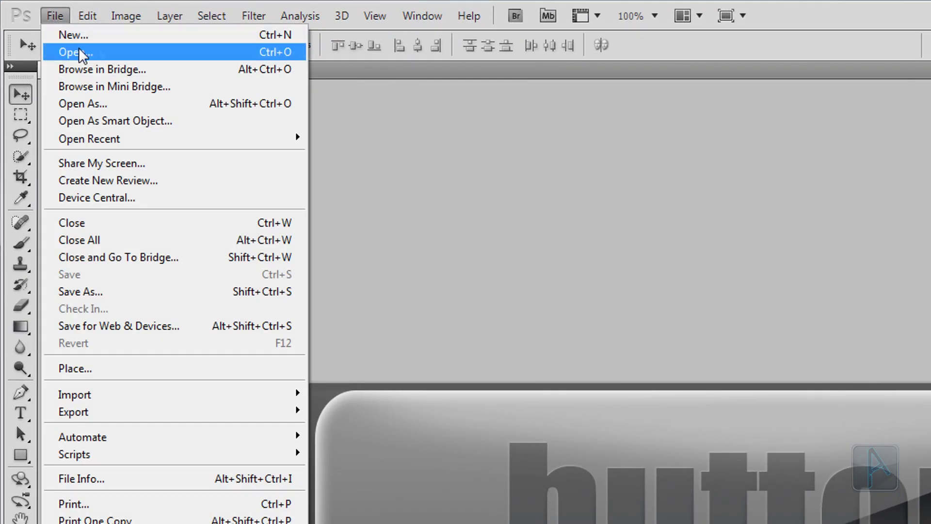
click(214, 34)
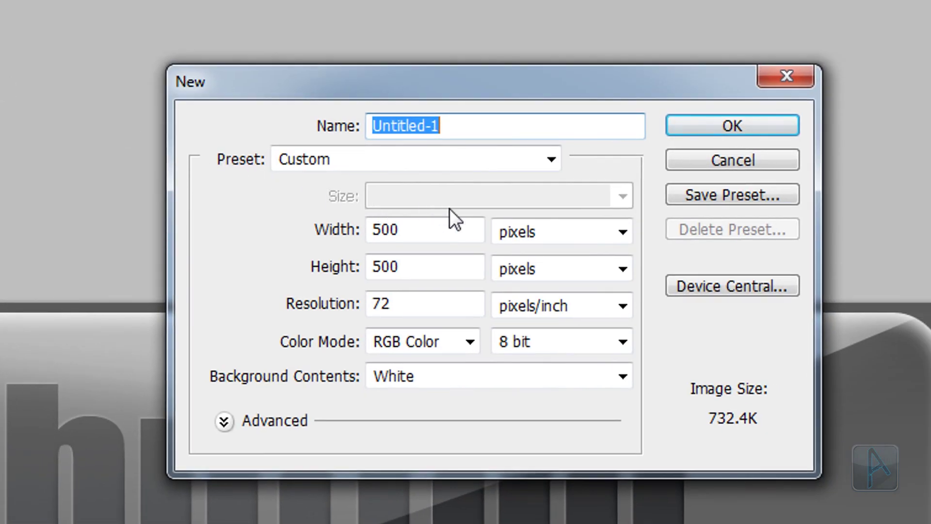
key(Tab)
text(1000)
key(Tab)
text(300)
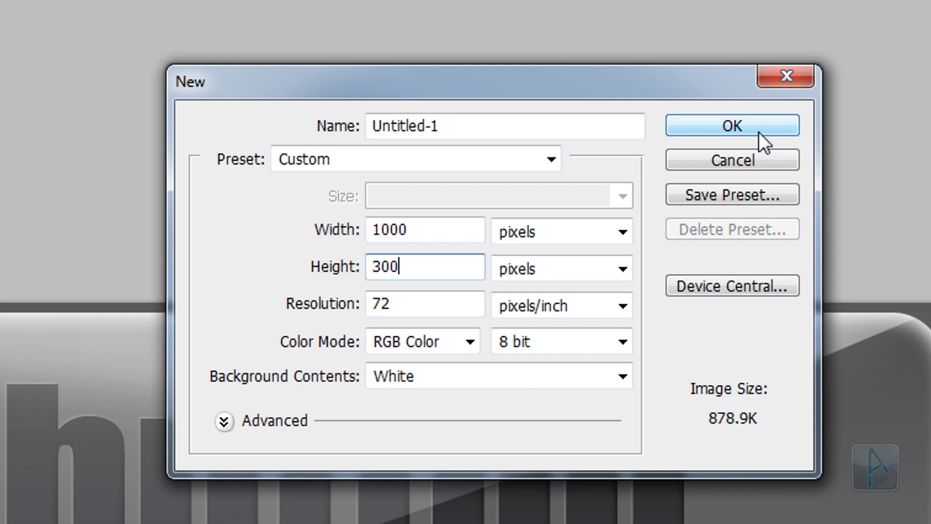
click(740, 132)
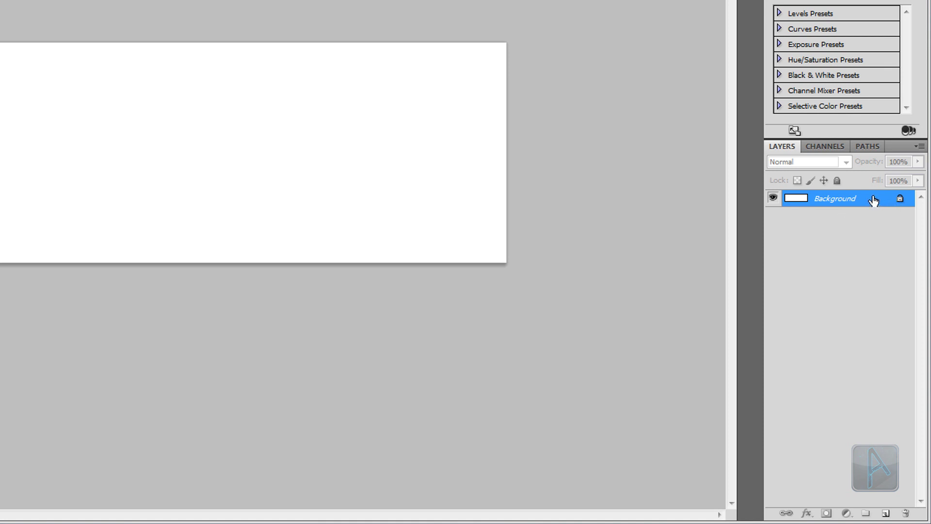
Step: Convert the locked background into a regular layer and enable a Gradient Overlay effect on it
alt+double_click(873, 200)
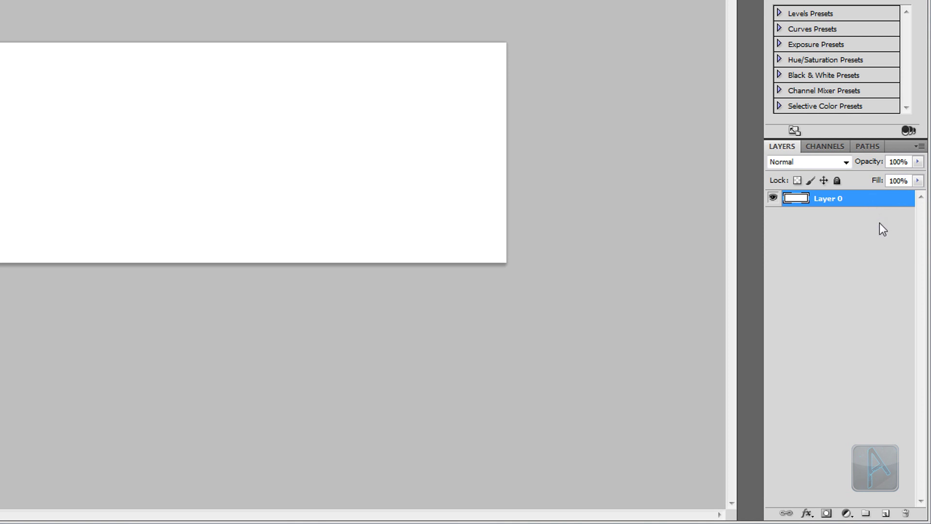
double_click(868, 201)
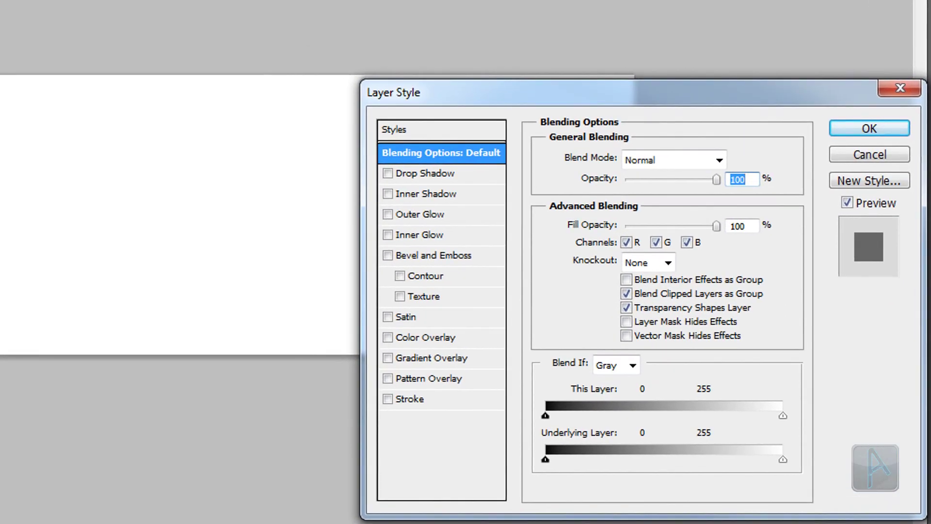
click(456, 359)
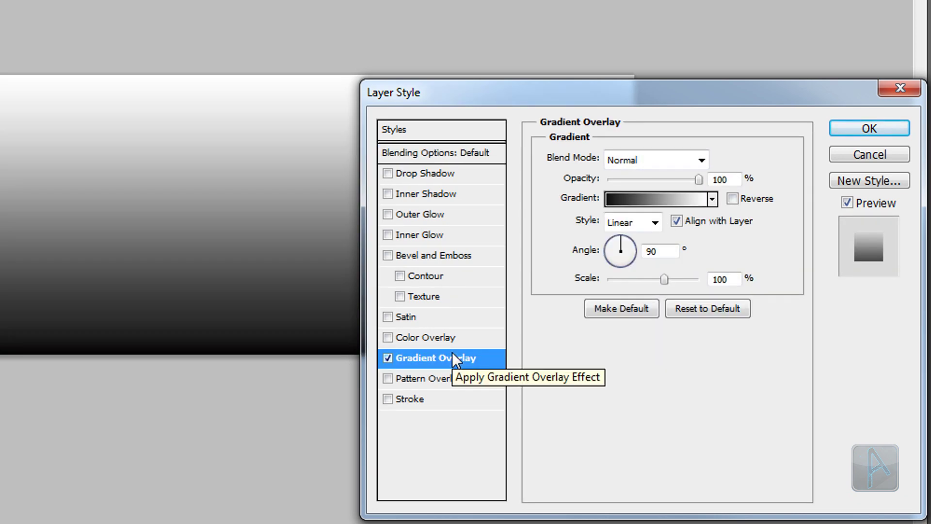
Step: Choose the dark charcoal-to-grey preset for the background layer's Gradient Overlay and apply the layer style
click(672, 200)
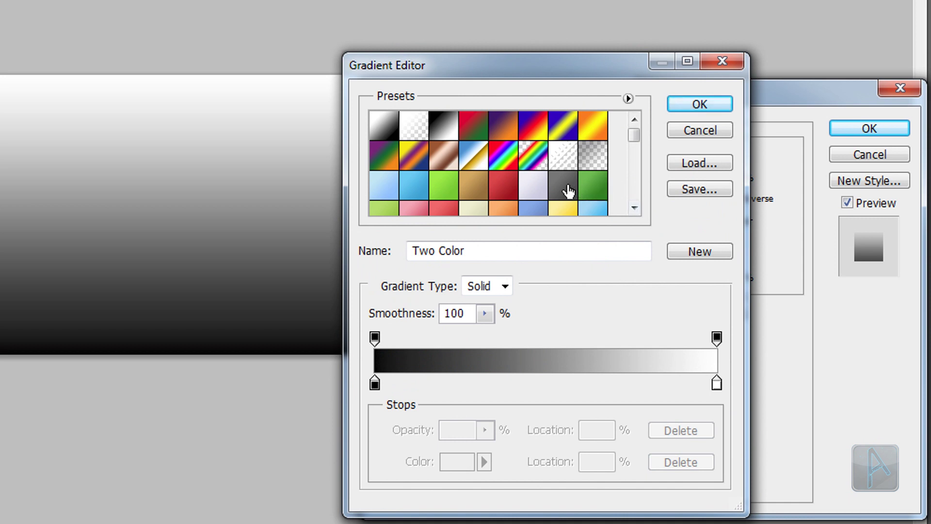
scroll(568, 191, down, 3)
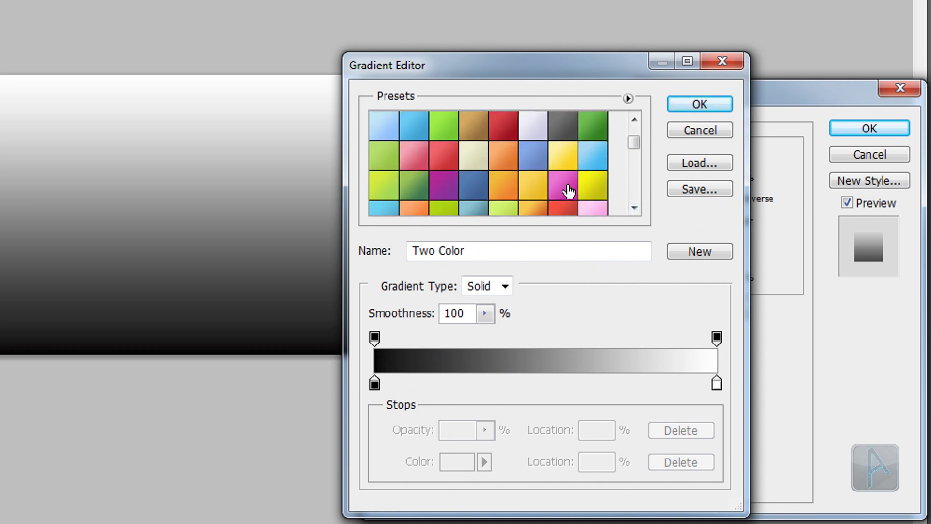
scroll(569, 191, down, 2)
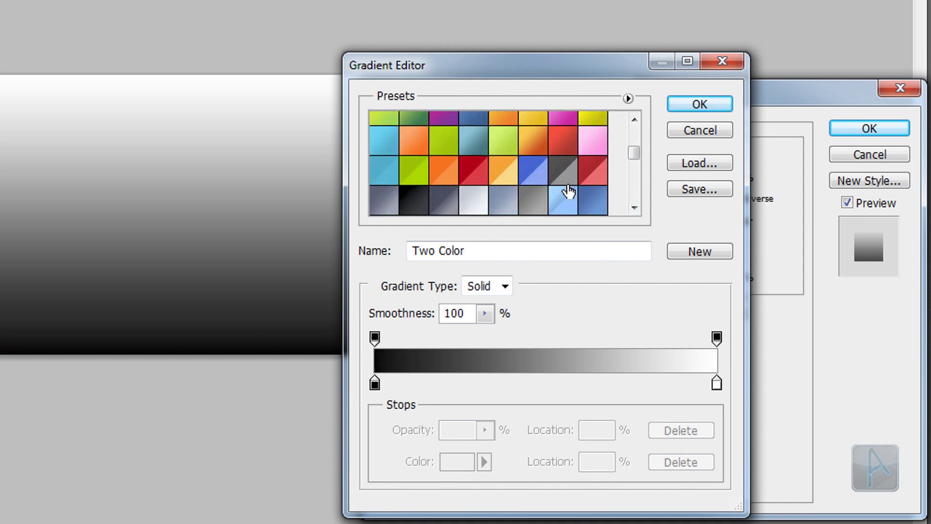
scroll(568, 191, down, 2)
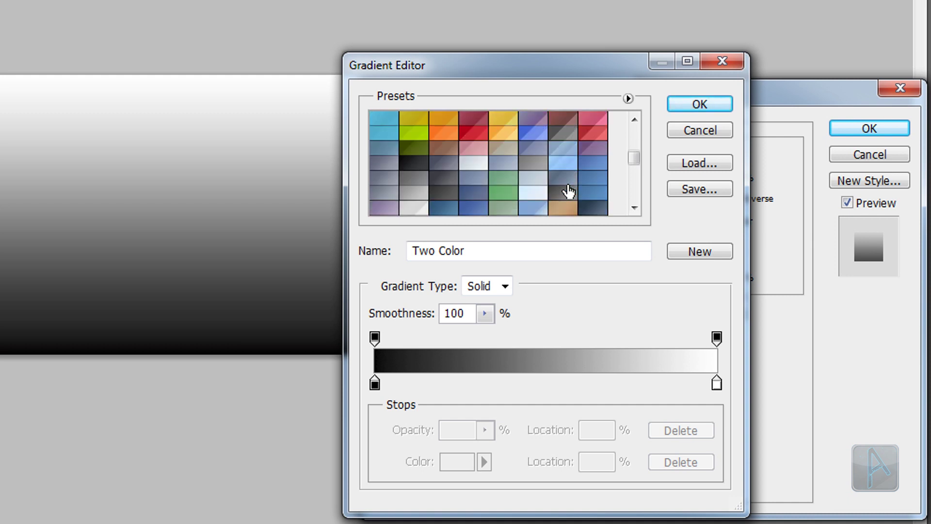
scroll(568, 191, down, 2)
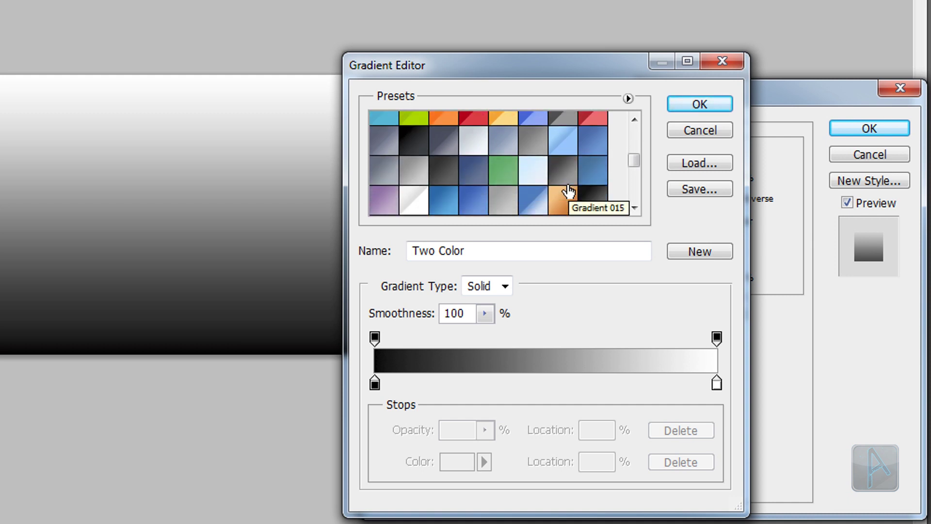
scroll(569, 191, down, 1)
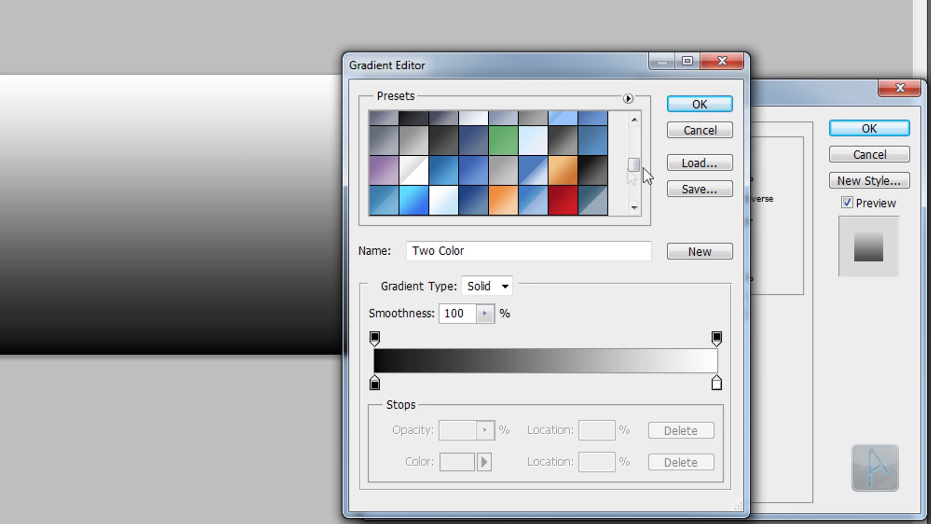
click(703, 165)
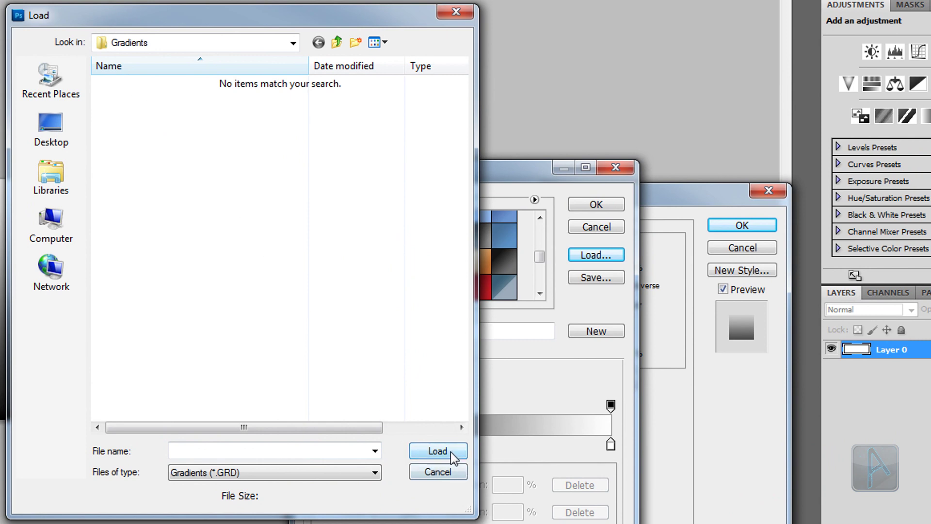
click(438, 472)
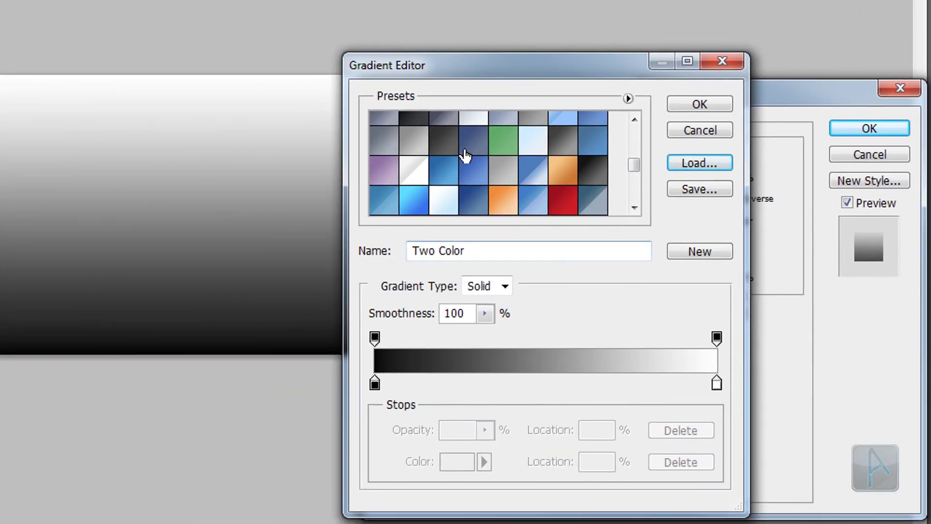
scroll(429, 197, up, 2)
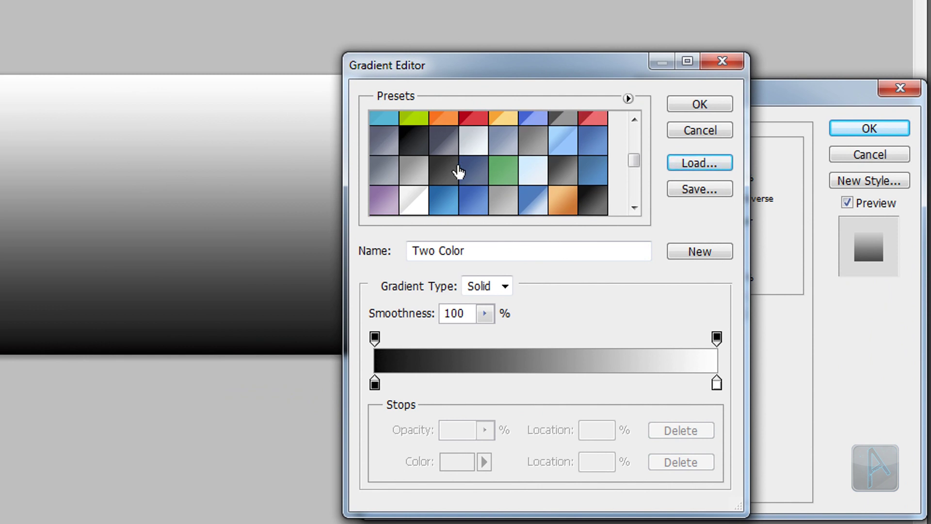
click(450, 181)
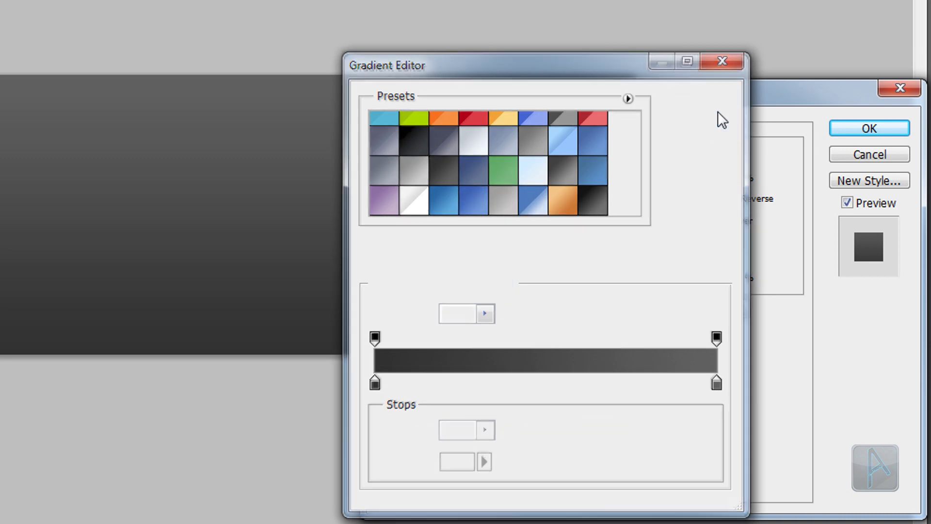
click(718, 110)
click(869, 130)
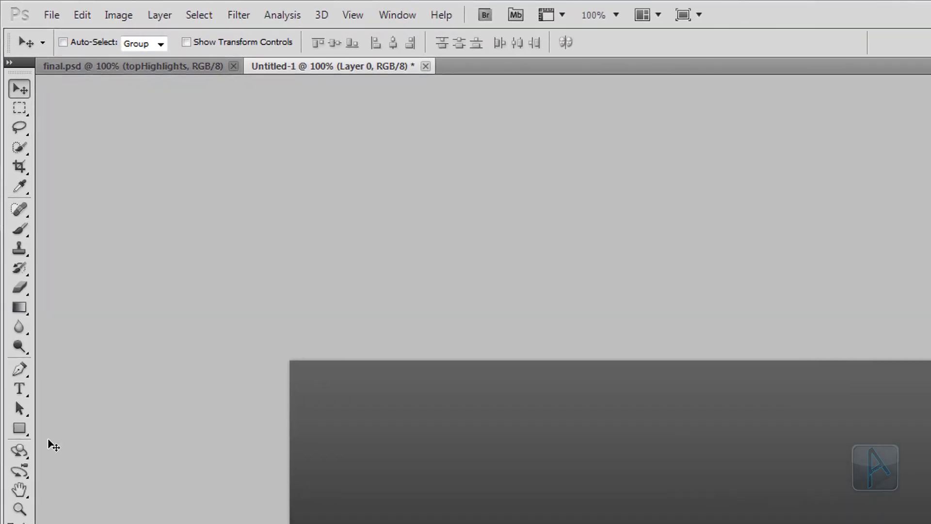
Step: Draw a rounded rectangle shape with a 45 px radius, inset slightly from the canvas's top and sides and extending past its bottom edge
click(20, 428)
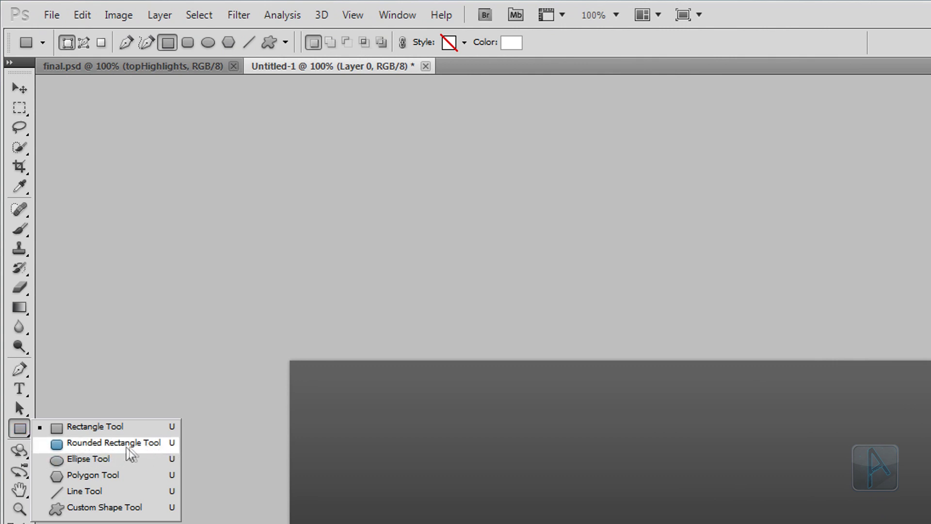
click(161, 444)
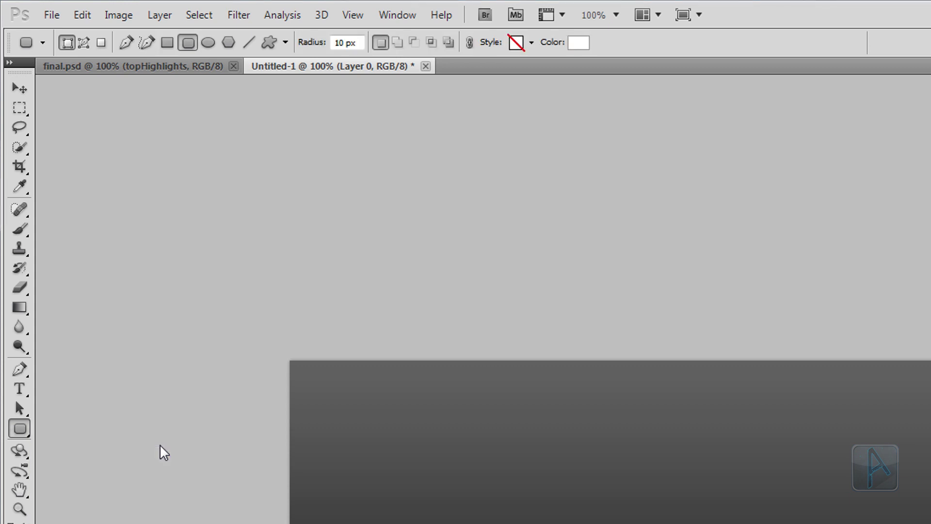
click(306, 44)
text(45)
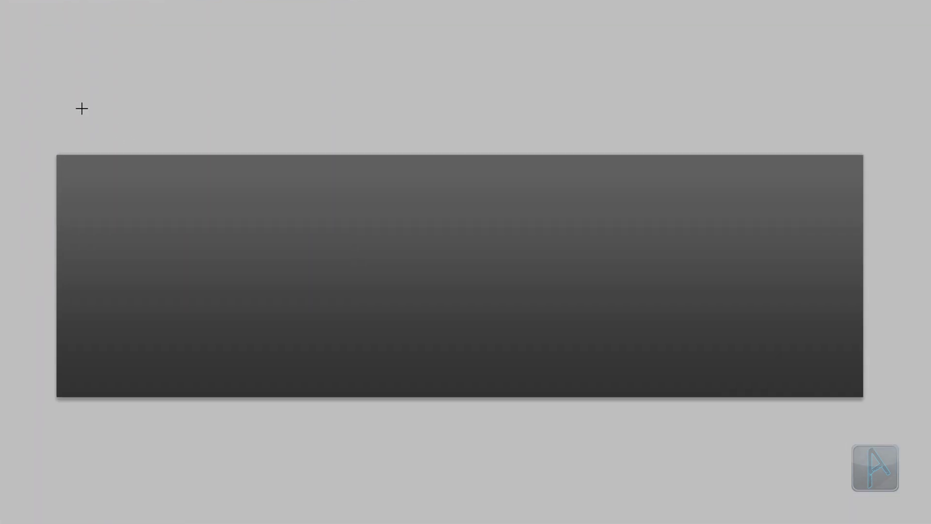
drag(66, 164, 271, 243)
drag(346, 269, 853, 486)
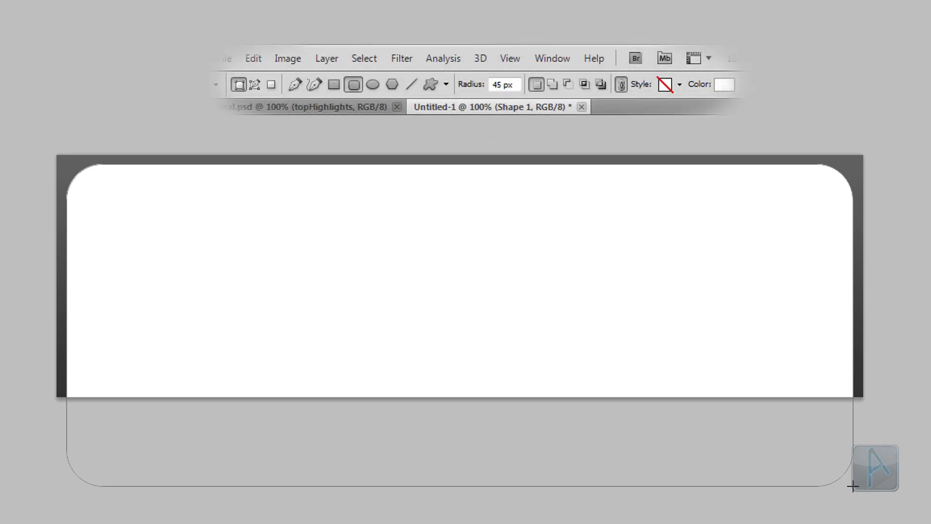
Step: Subtract a wide rounded rectangle from the shape's lower part, leaving a straight bottom edge just above the canvas's lower edge
click(568, 89)
drag(0, 523, 816, 383)
drag(755, 341, 858, 346)
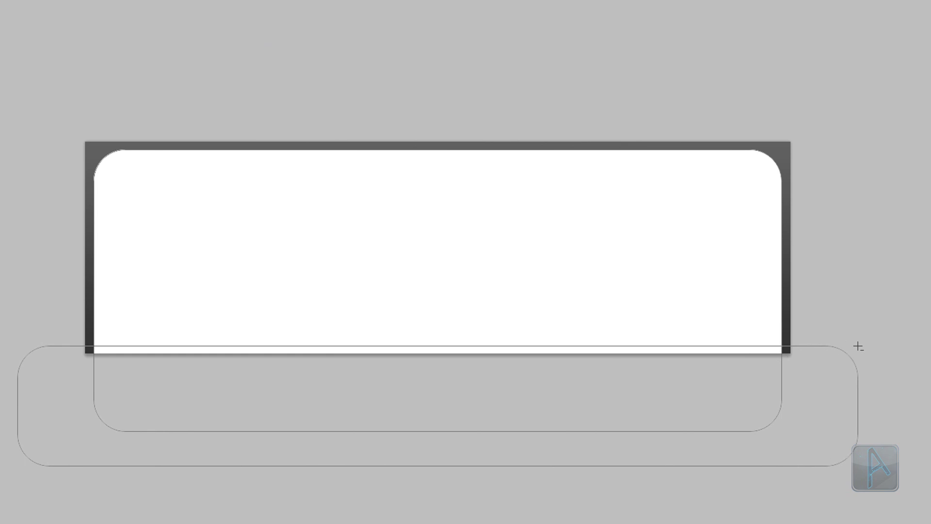
drag(859, 346, 859, 346)
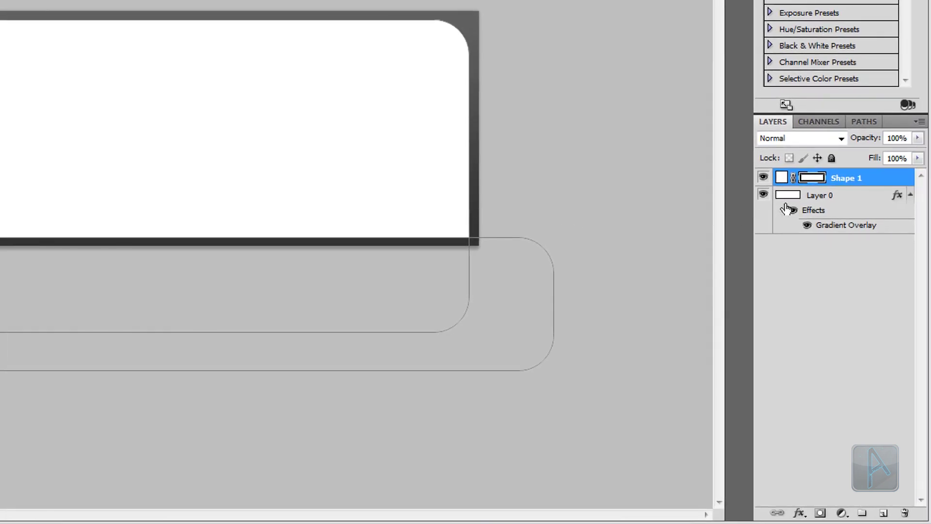
Step: Add a Gradient Overlay to the rounded rectangle shape using the grey preset named Custom
double_click(878, 181)
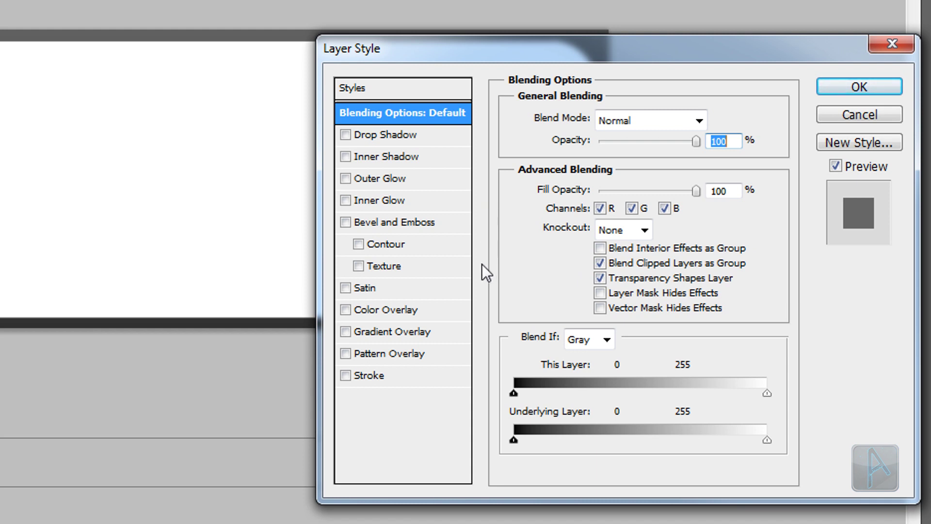
click(422, 333)
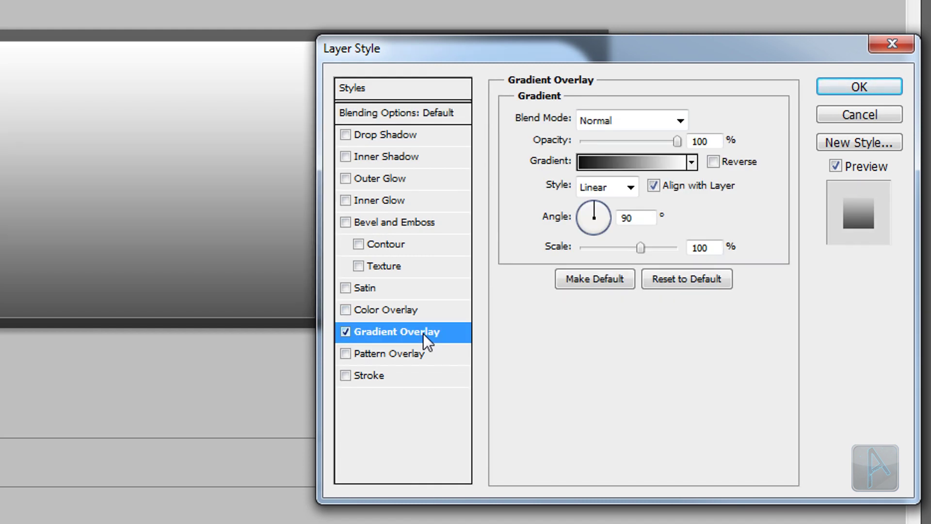
click(657, 164)
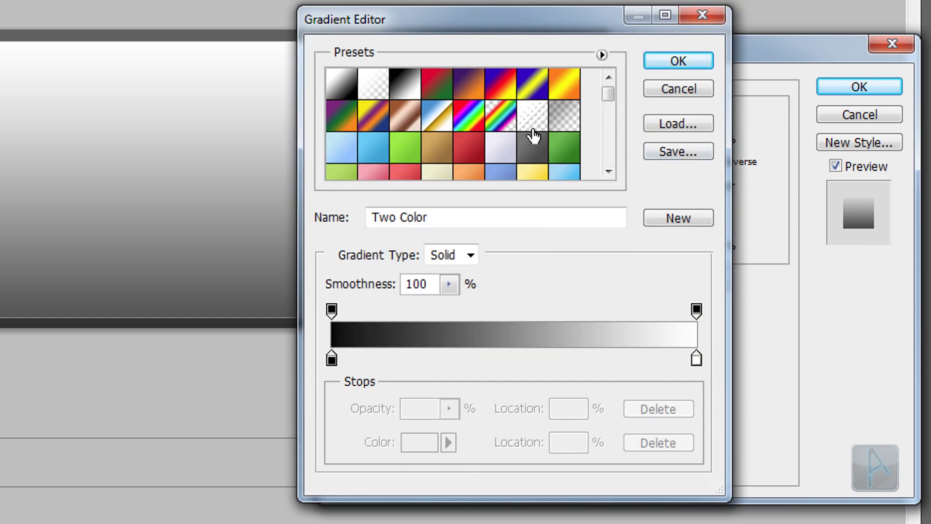
scroll(533, 136, down, 3)
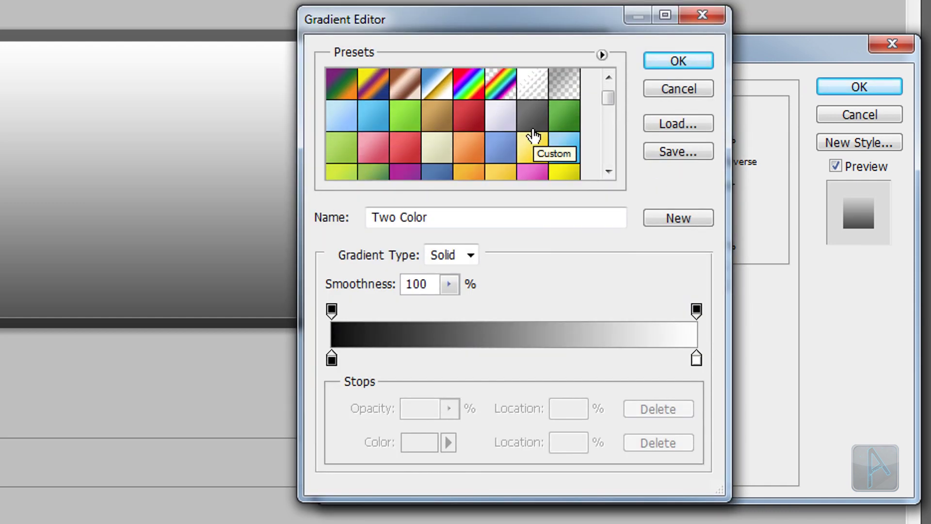
scroll(533, 136, up, 3)
click(534, 117)
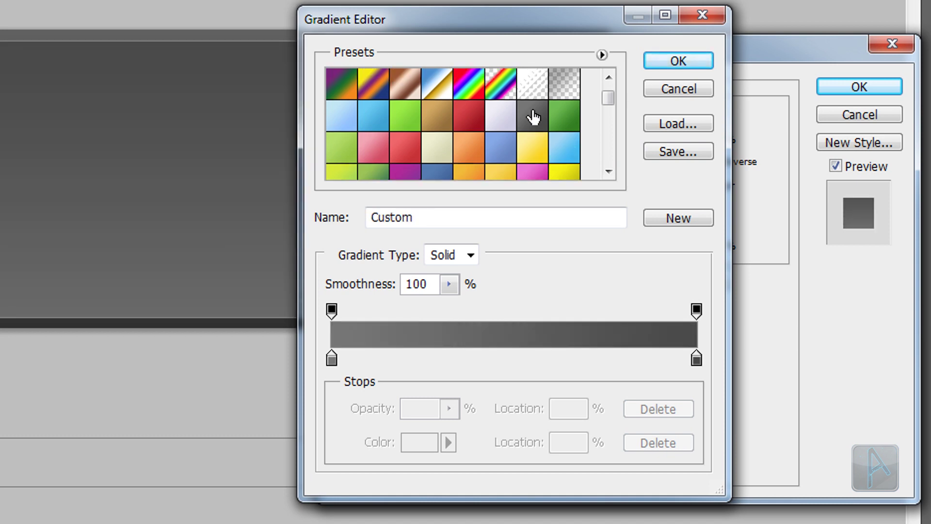
click(684, 65)
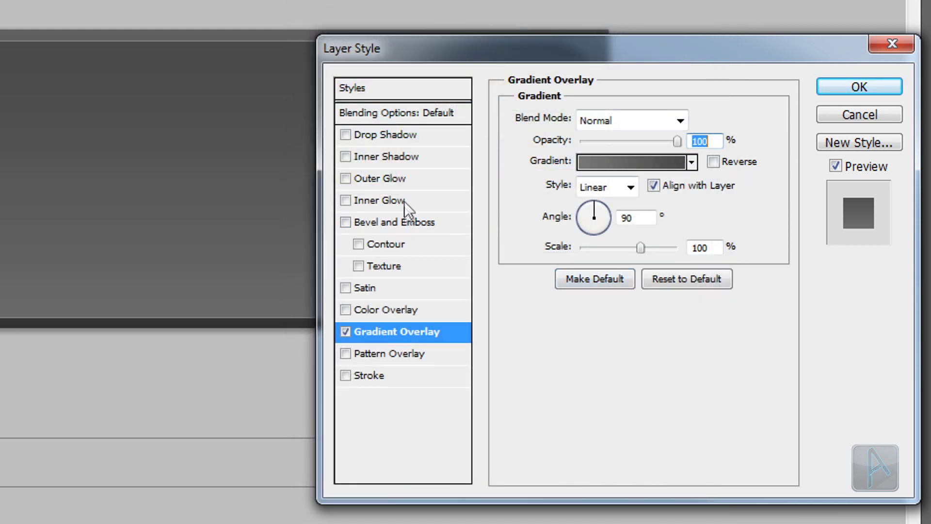
Step: Add a white Inner Glow with a size of 20 px to the rounded rectangle shape and apply the layer style
click(376, 198)
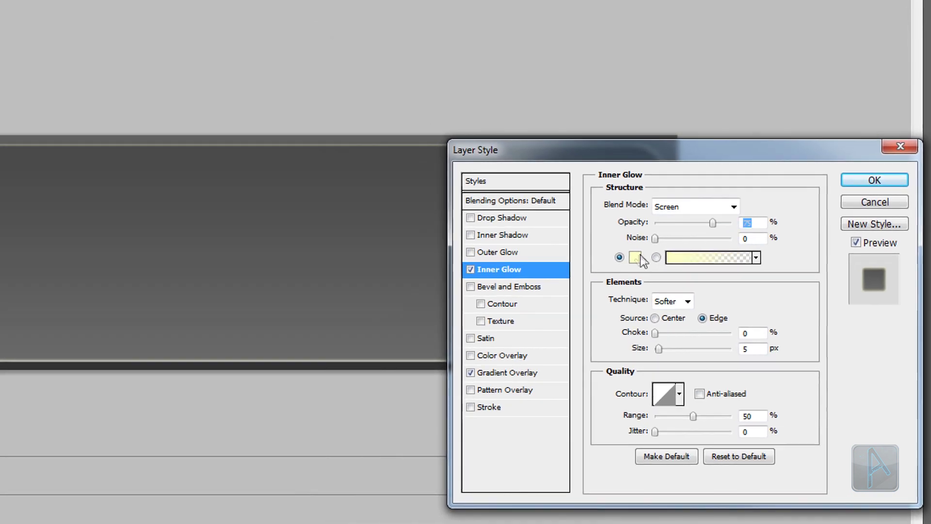
click(635, 257)
drag(264, 49, 177, 27)
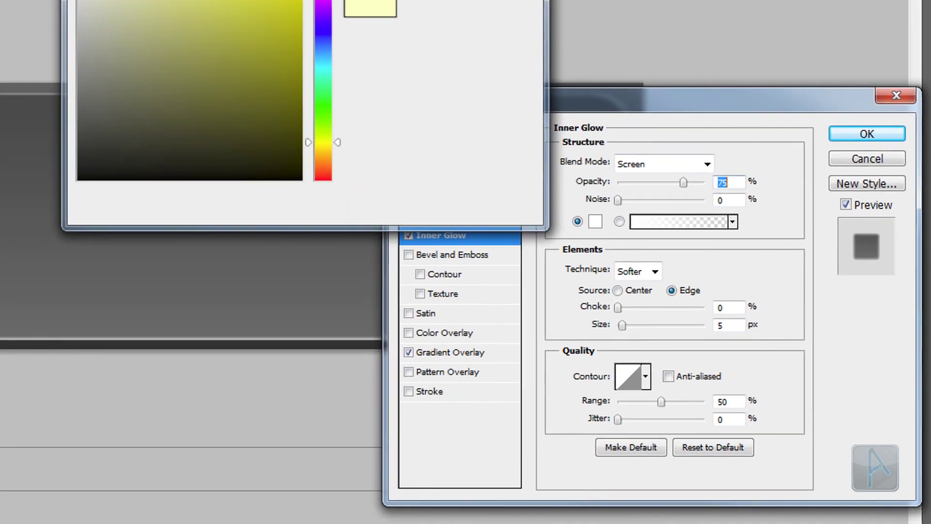
click(539, 43)
double_click(712, 302)
text(20)
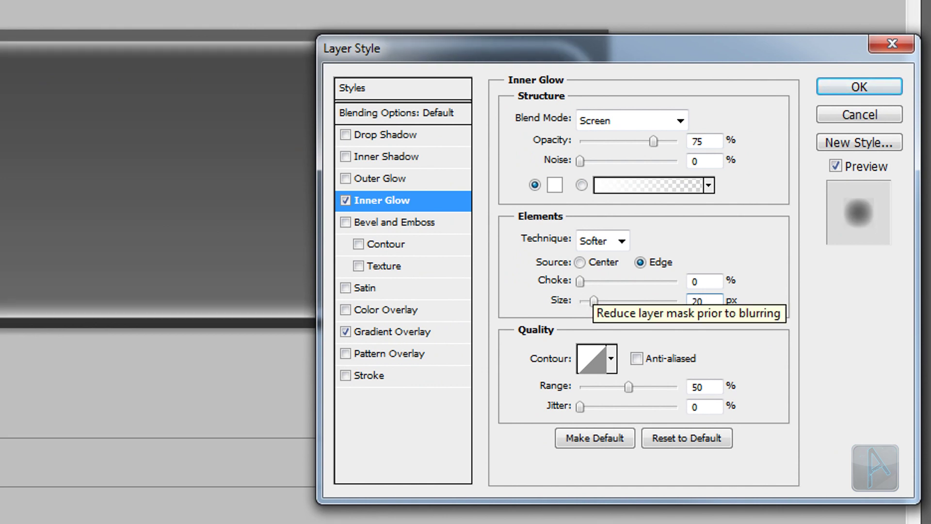
click(874, 77)
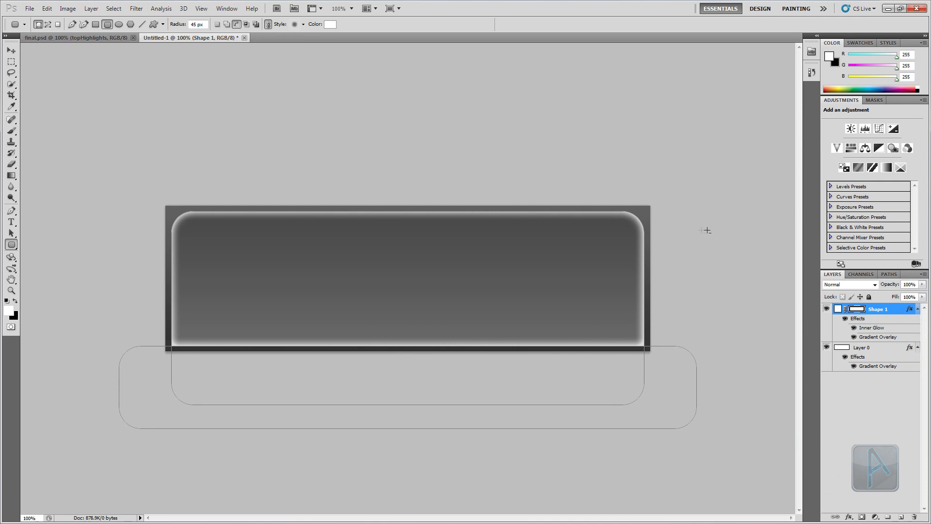
Step: Create a new layer and add the text "button" in white 100 pt Impact on the rounded shape
key(ctrl+shift+n)
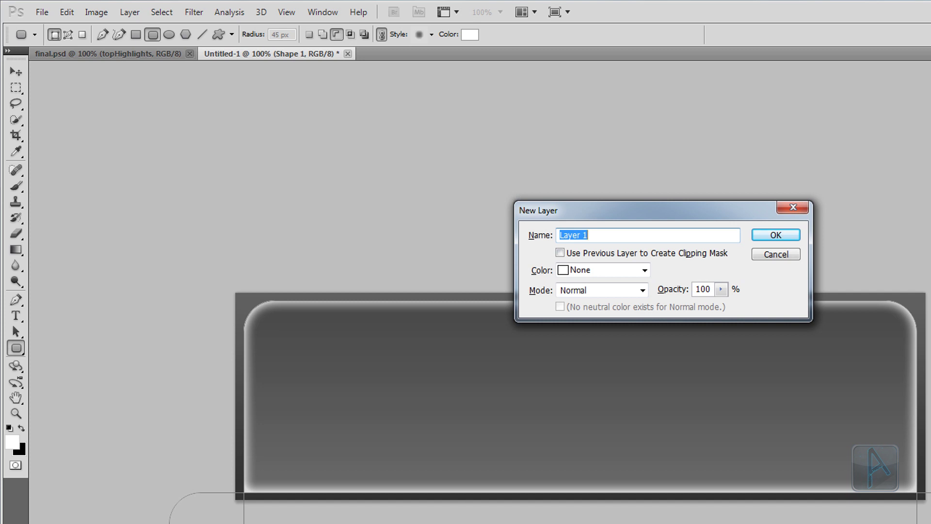
click(789, 238)
click(18, 316)
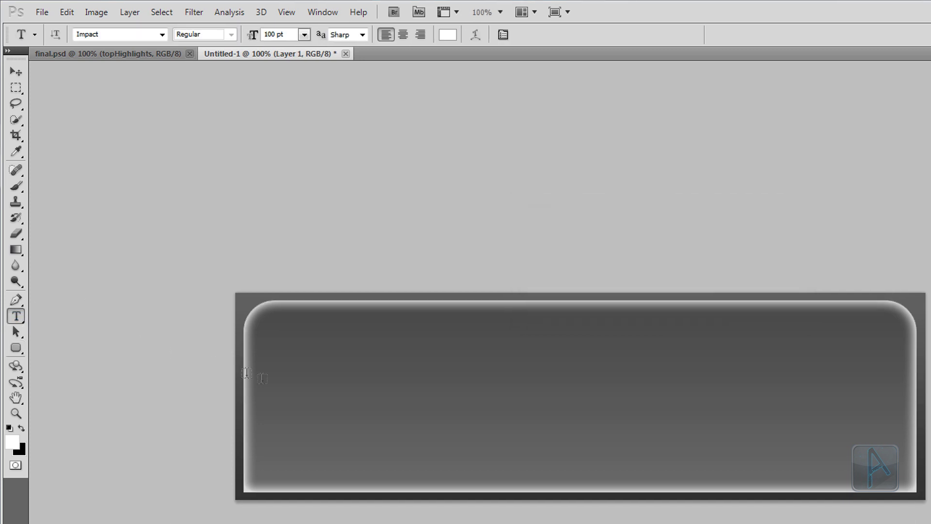
click(298, 393)
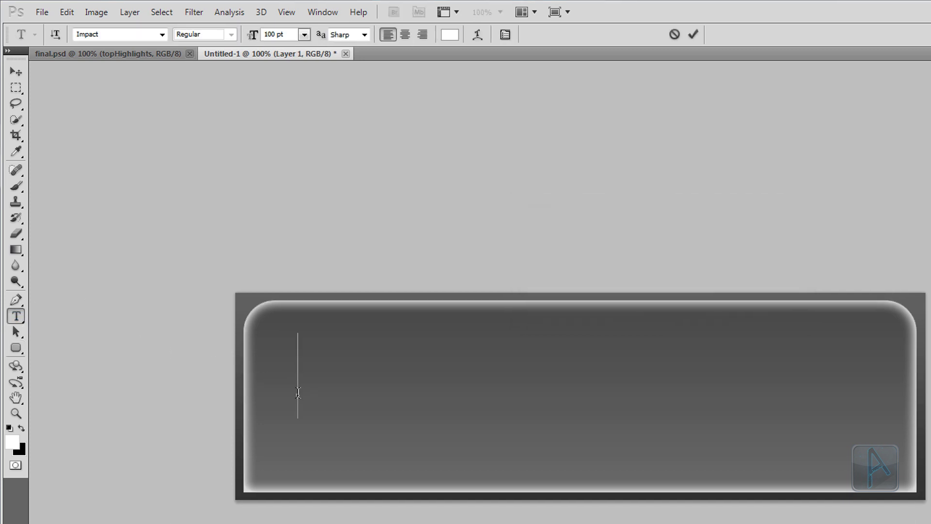
text(button)
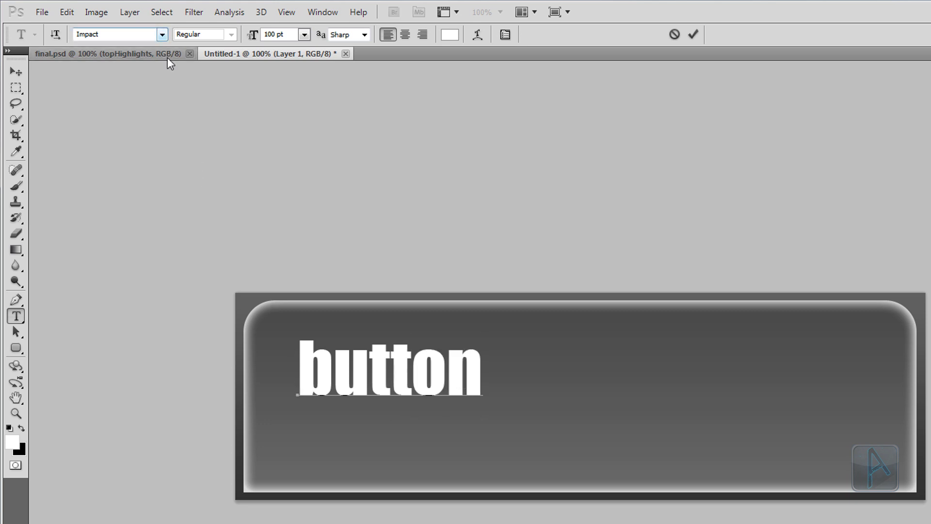
Step: Select the whole "button" text, keep the Impact font and enlarge it to 203 pt
key(ctrl+a)
click(162, 34)
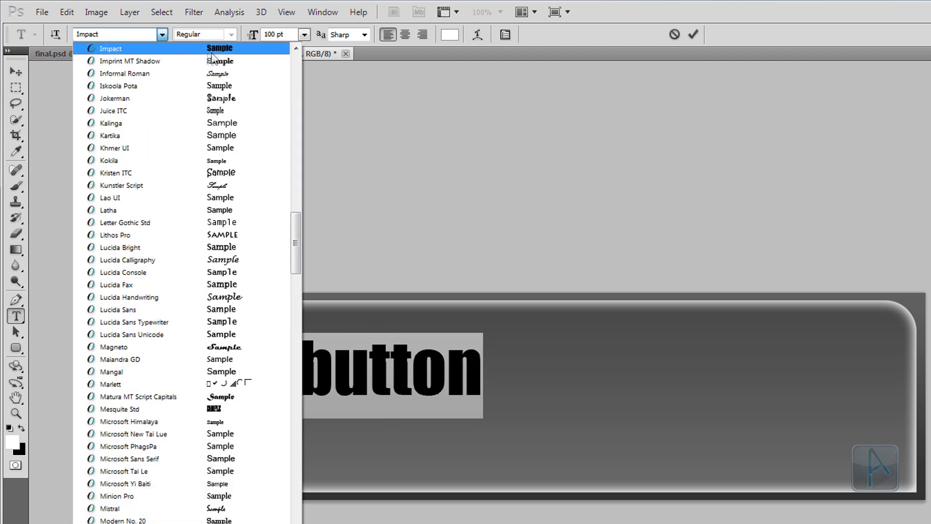
click(240, 45)
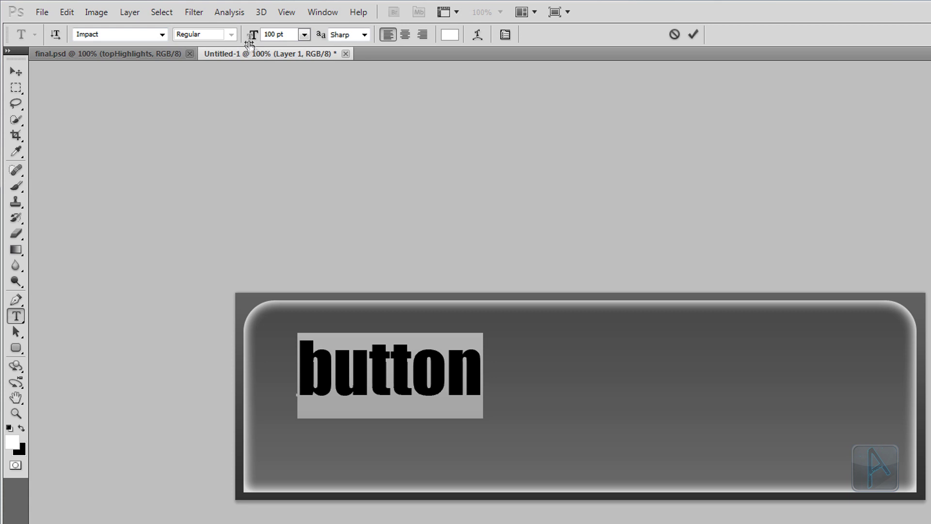
drag(253, 39, 324, 41)
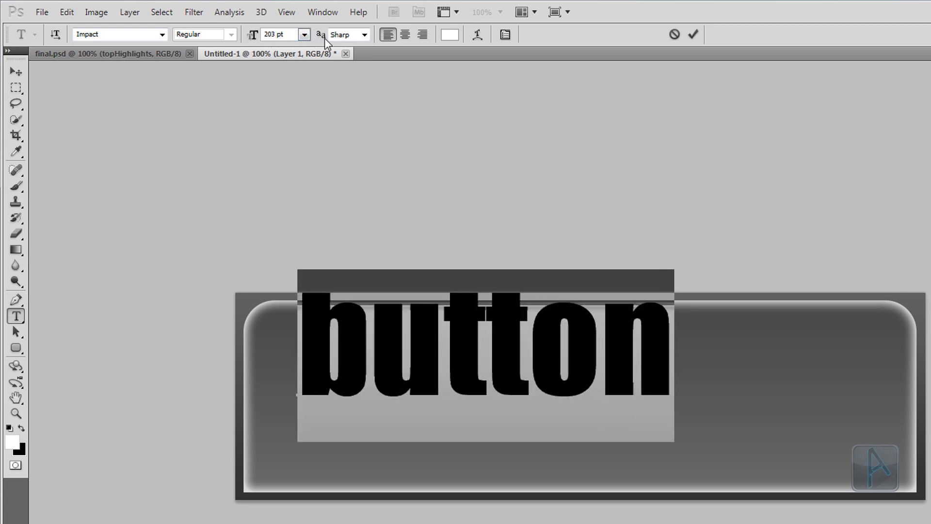
Step: Select the entire canvas and align the "button" text to its vertical and horizontal centers
click(16, 73)
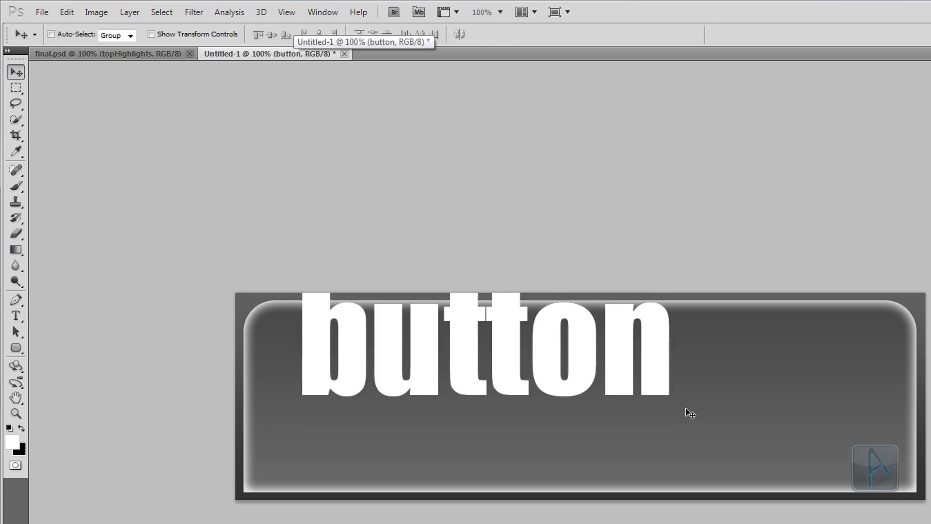
key(ctrl+a)
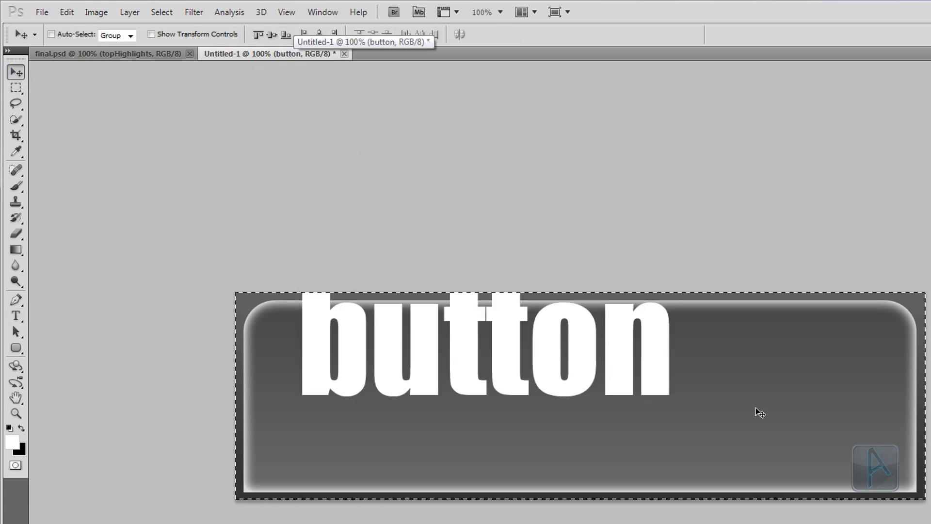
click(272, 35)
click(319, 34)
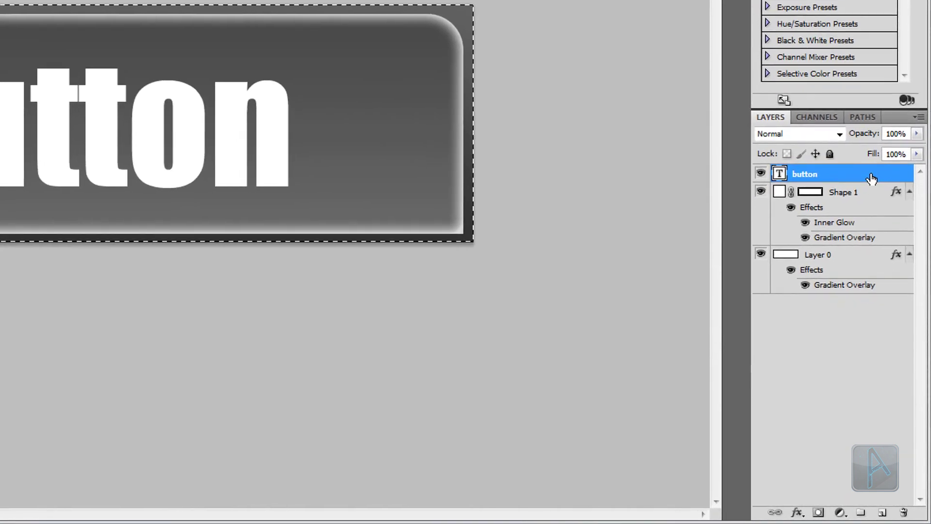
Step: Add a Gradient Overlay to the "button" text layer using the dark Gradient 002 preset, with its direction reversed
double_click(879, 217)
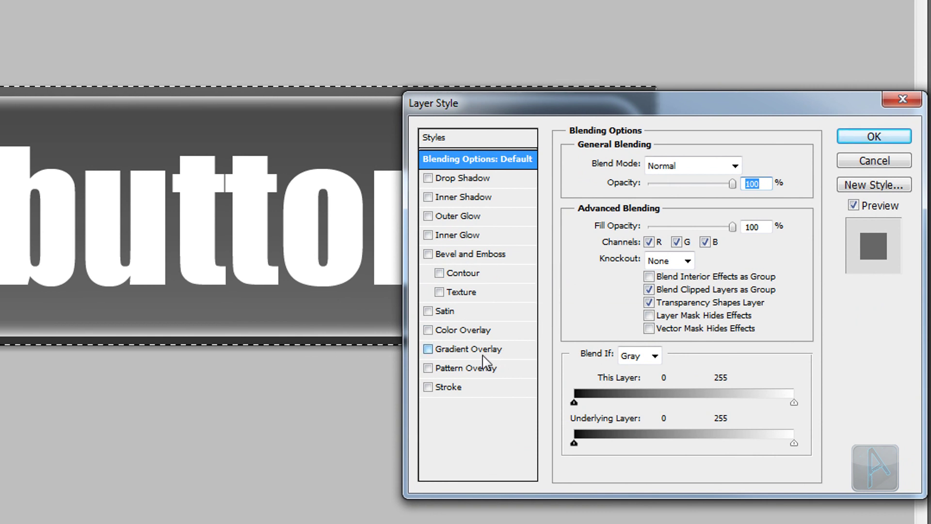
click(471, 349)
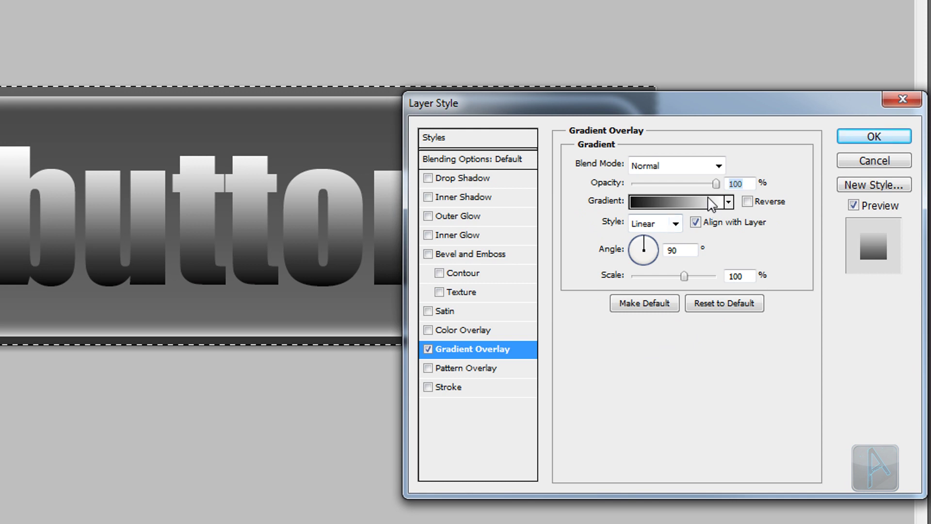
click(711, 201)
scroll(556, 169, down, 3)
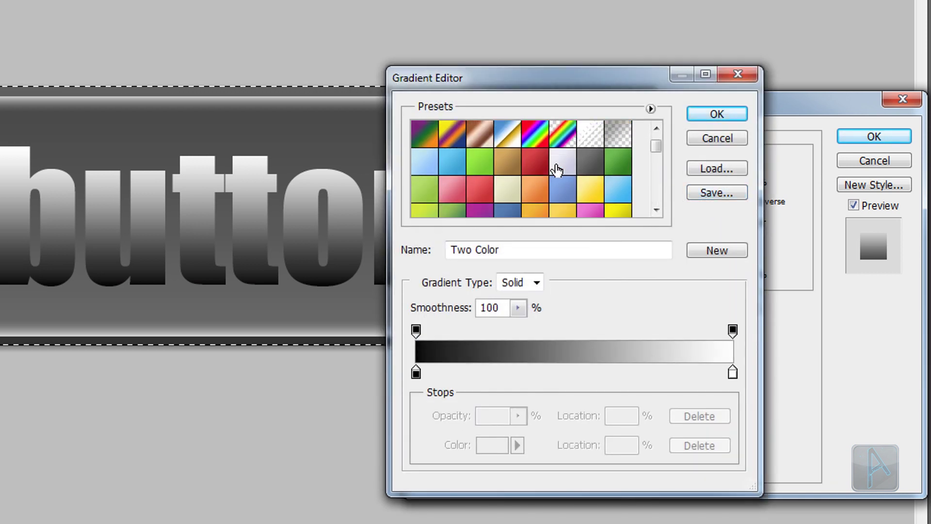
scroll(557, 170, down, 5)
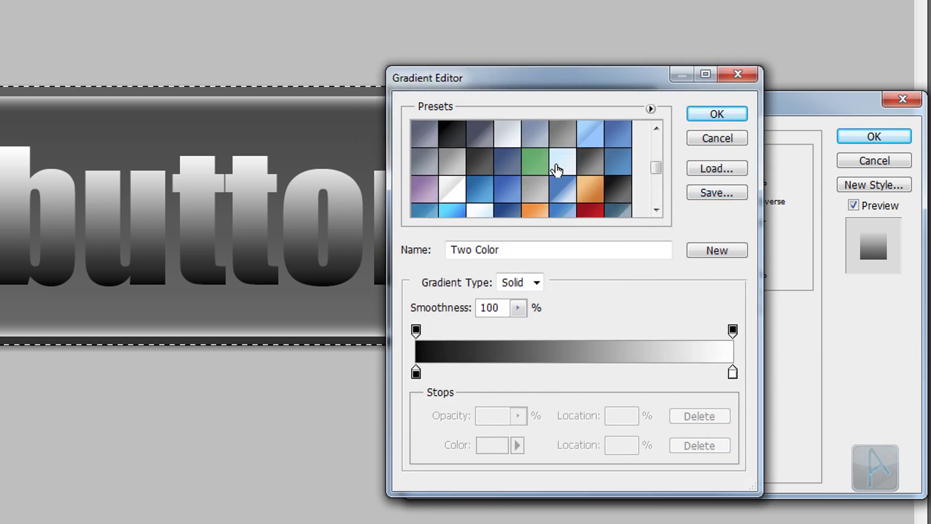
click(453, 140)
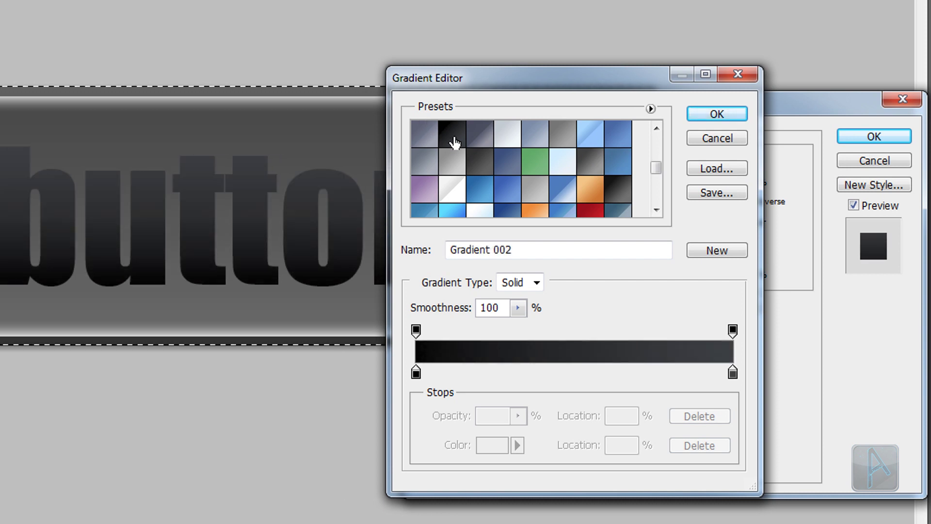
click(736, 114)
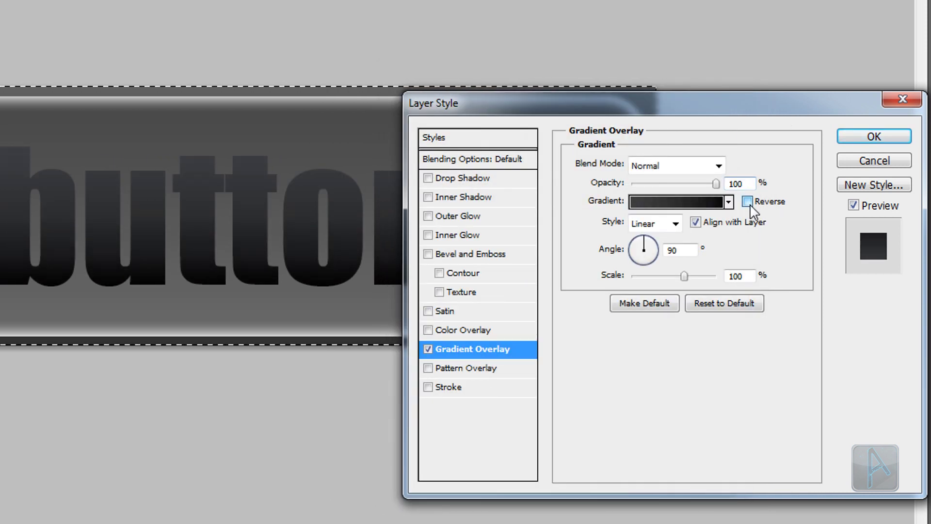
click(749, 202)
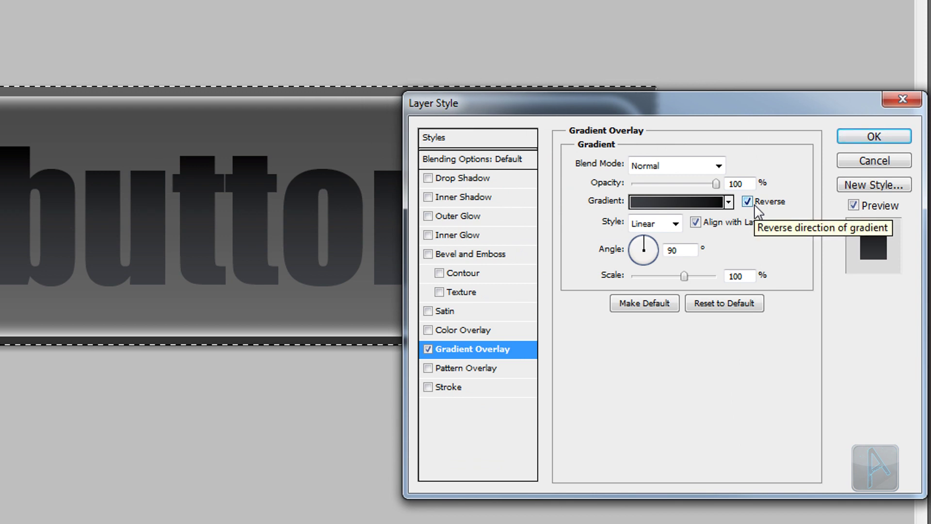
Step: Add a white Drop Shadow to the text with Overlay blend mode and an angle of -52°
click(456, 179)
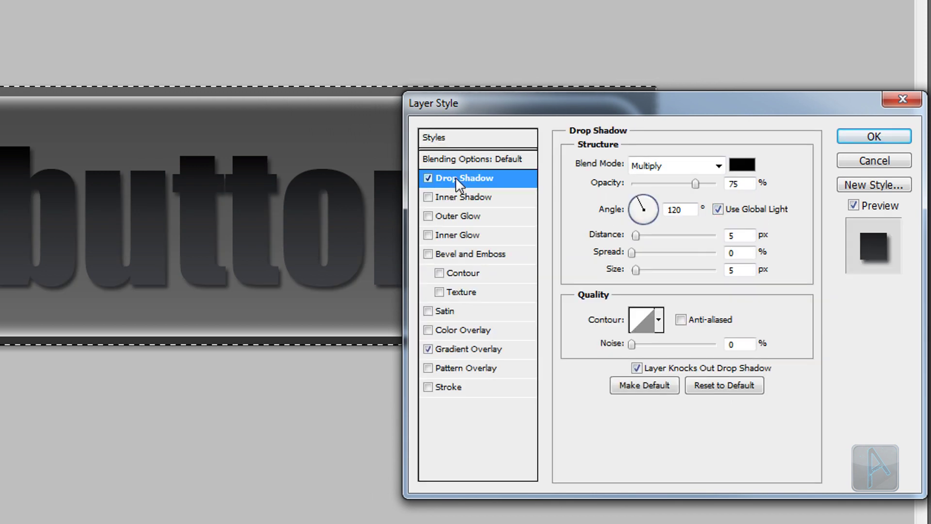
click(670, 165)
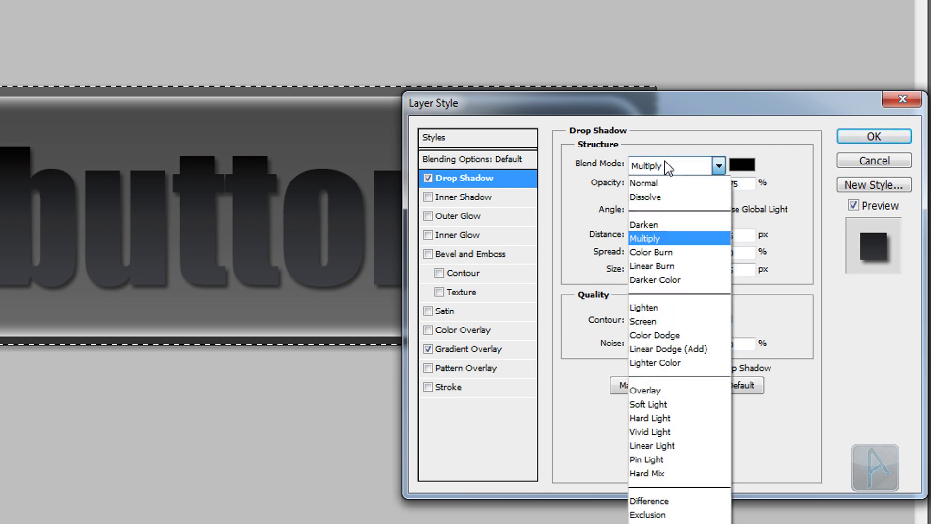
click(661, 390)
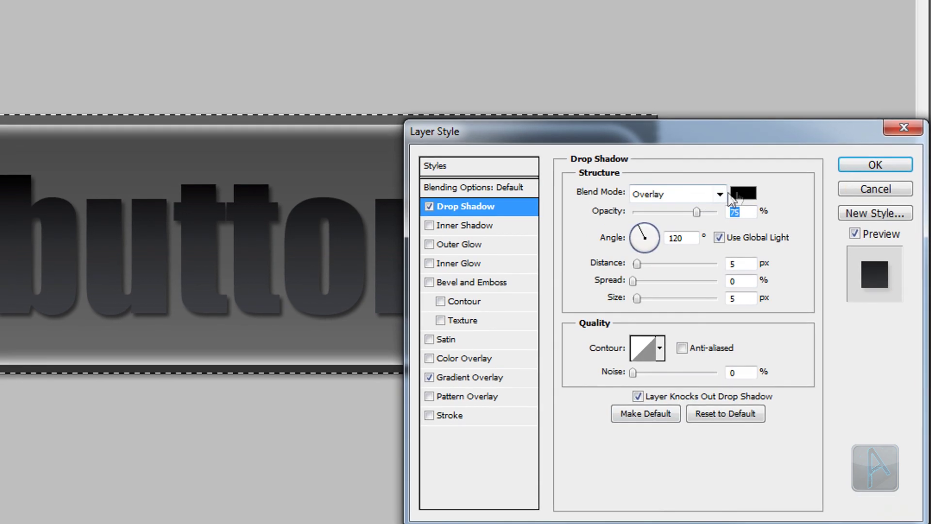
click(742, 165)
drag(126, 73, 166, 16)
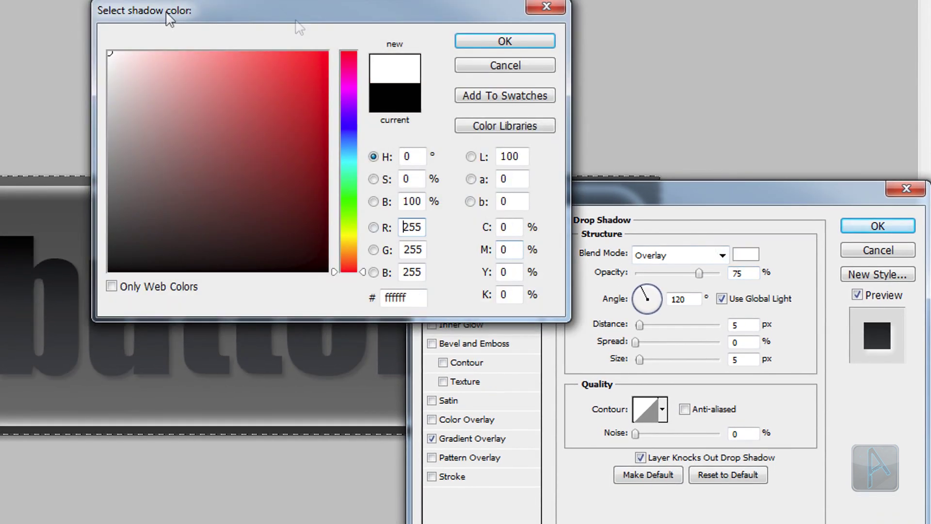
click(553, 41)
drag(644, 305, 680, 324)
key(Tab)
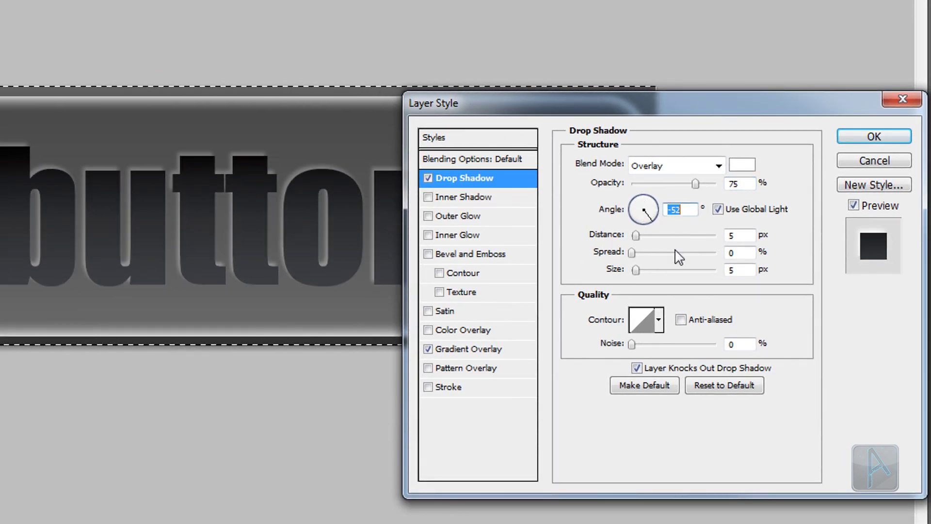
Step: Set the drop shadow's distance and size to 1 px, and enable an Inner Shadow on the text
click(728, 235)
text(1)
key(Tab)
key(Tab)
text(1)
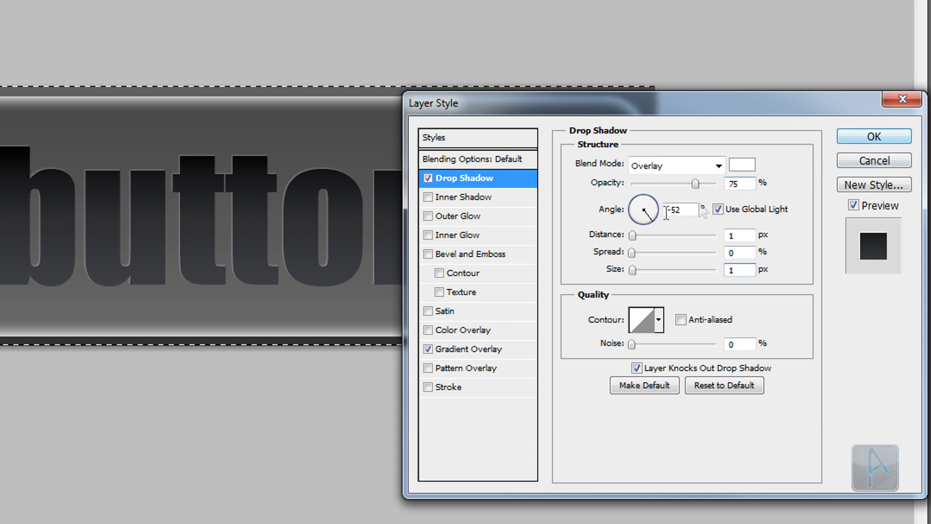
click(495, 197)
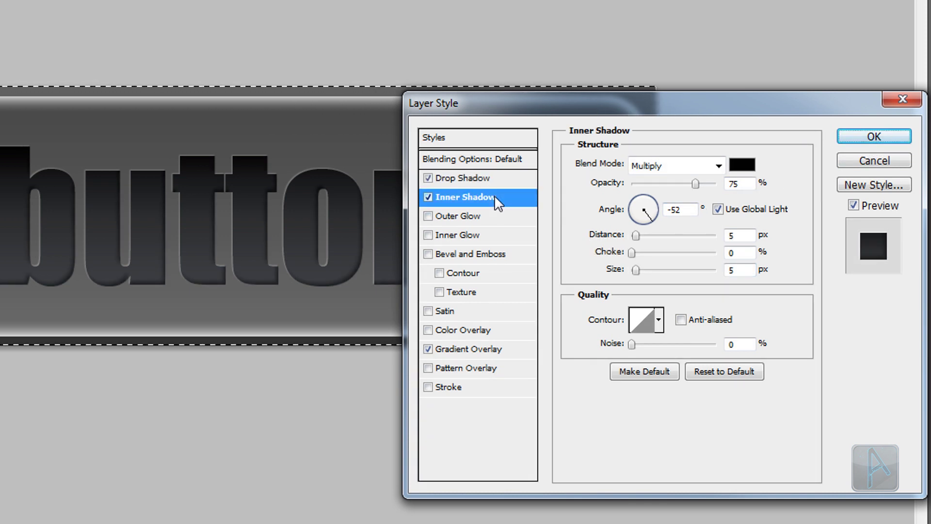
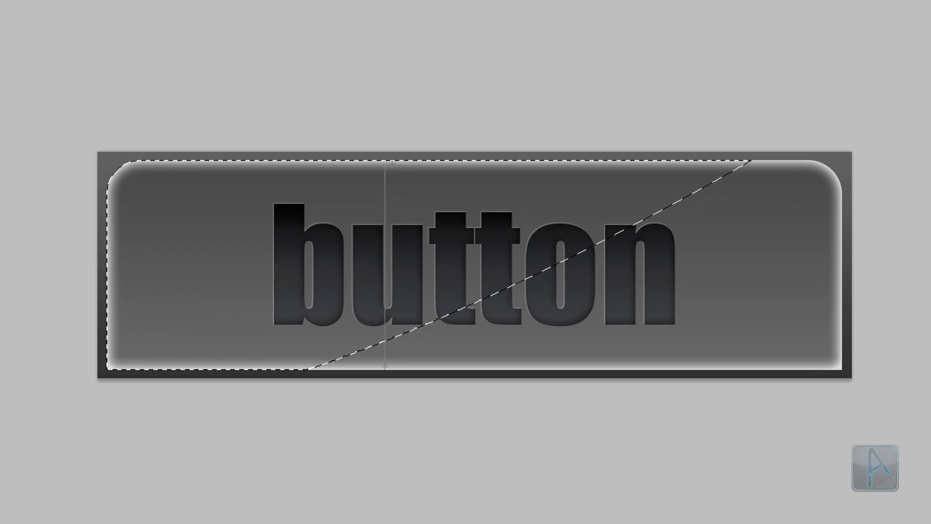
Step: Draw a white-to-black vertical gradient in the diagonal selection on Layer 1, set the layer to Screen at 42% opacity, and deselect
drag(392, 164, 391, 165)
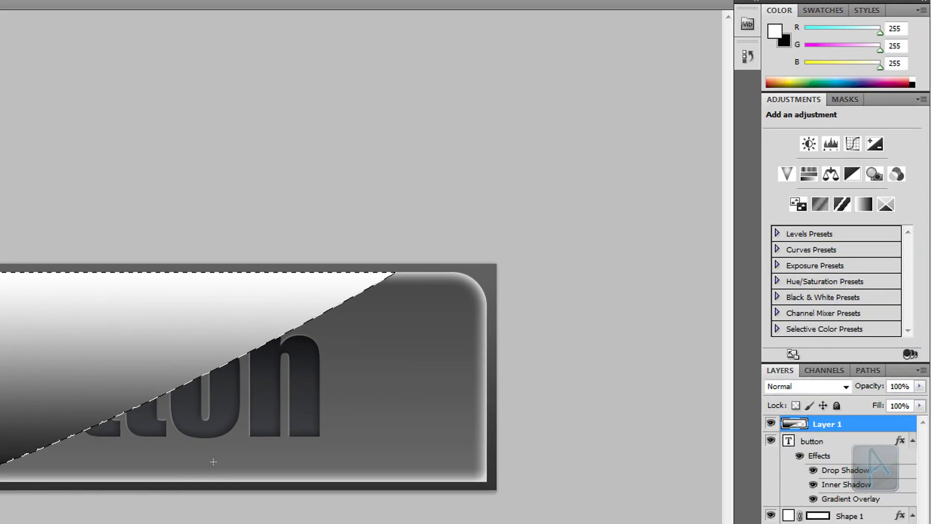
click(833, 387)
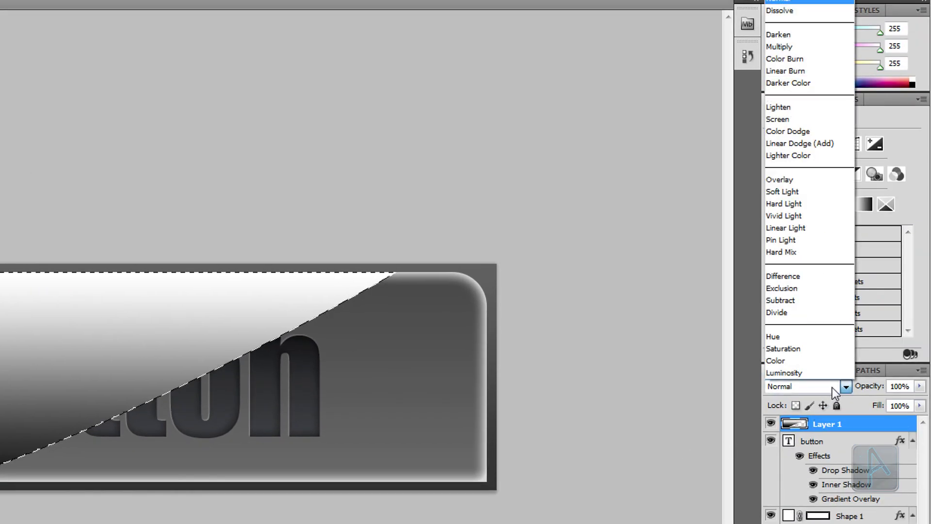
click(837, 120)
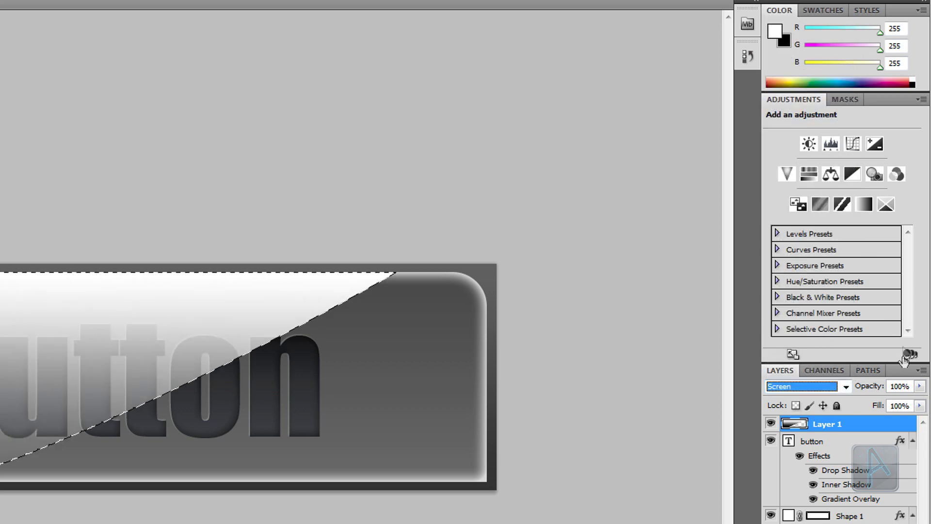
drag(877, 388, 833, 408)
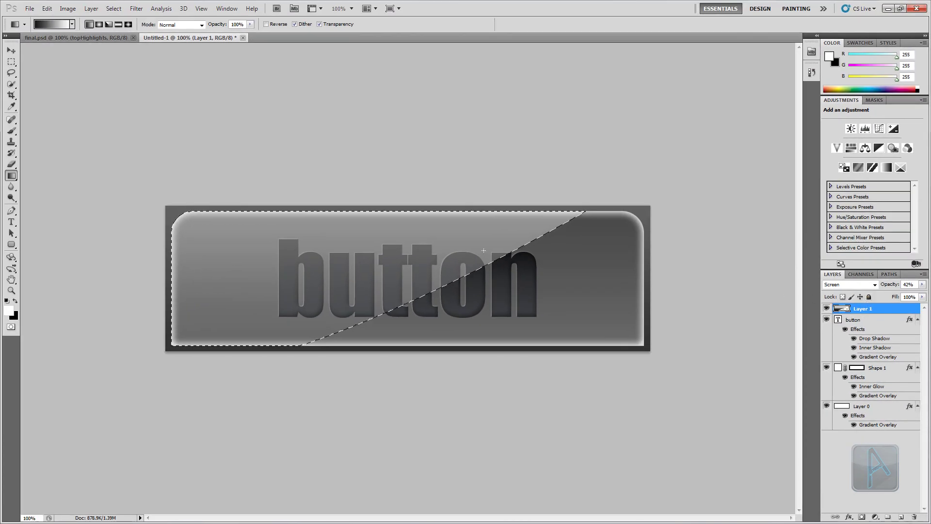
key(ctrl+d)
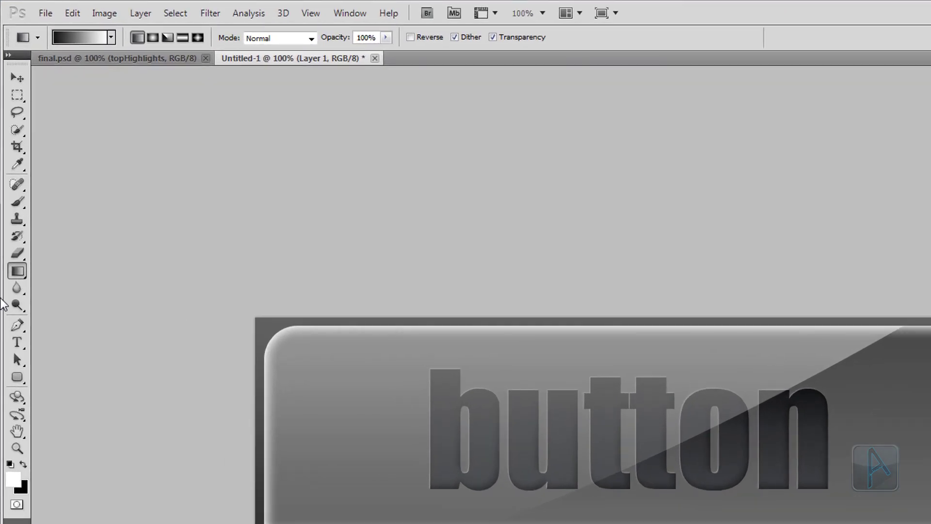
Step: Choose the Brush tool with a soft round tip and set its size to 149 px
click(17, 201)
click(58, 199)
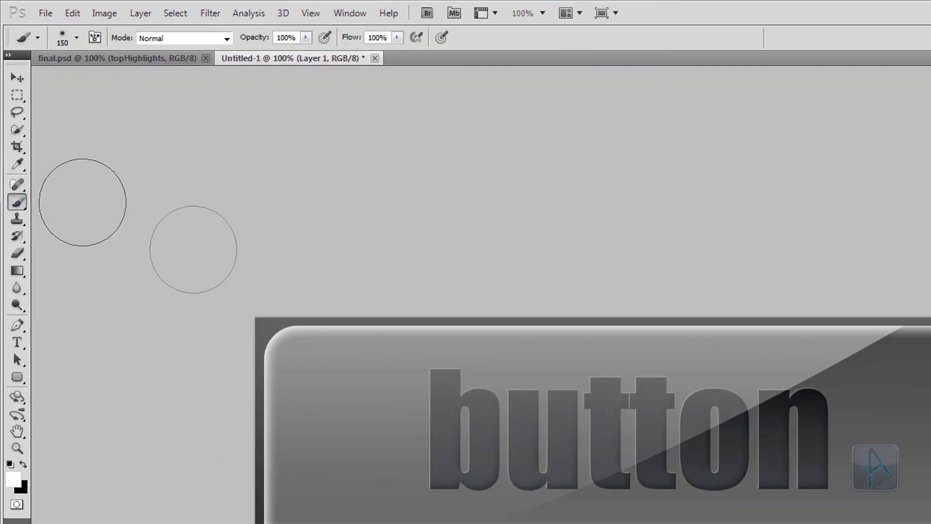
right_click(446, 259)
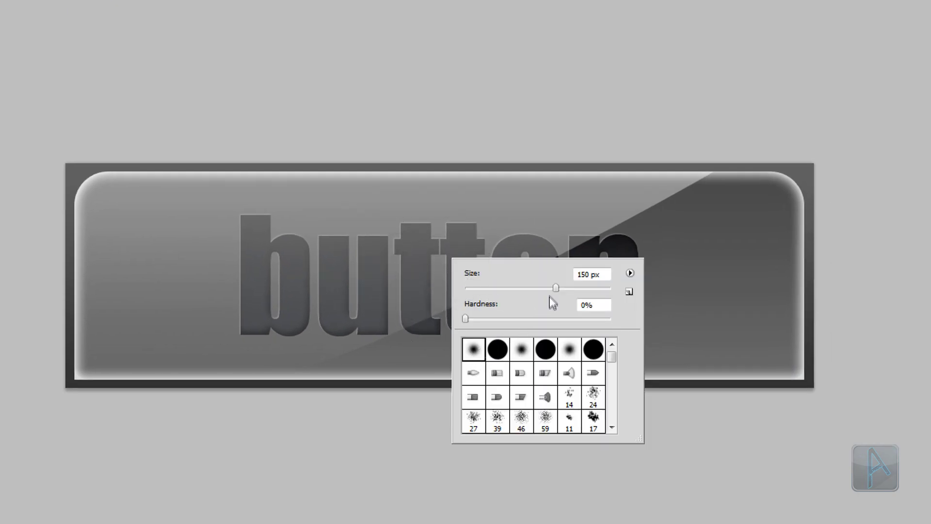
drag(555, 287, 553, 287)
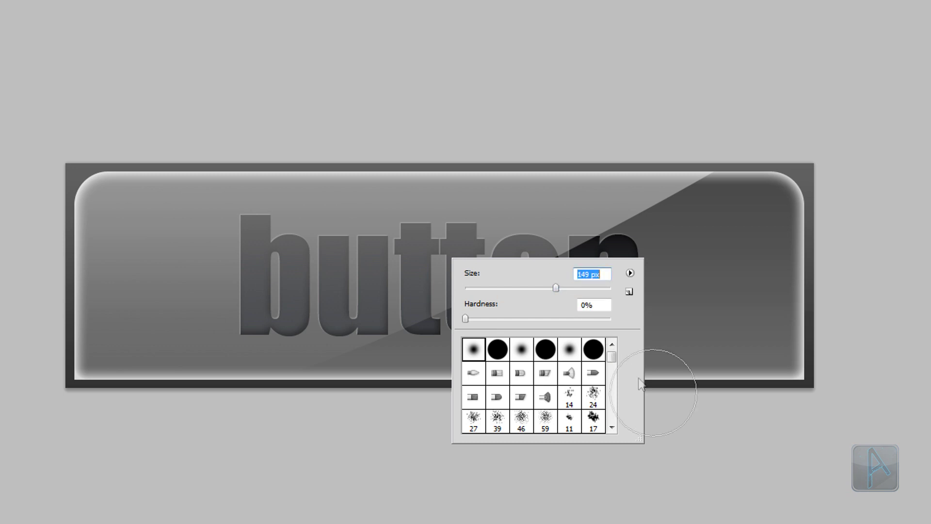
Step: Create a new layer above Layer 1 with default settings and set the foreground colour to white
key(ctrl+shift+n)
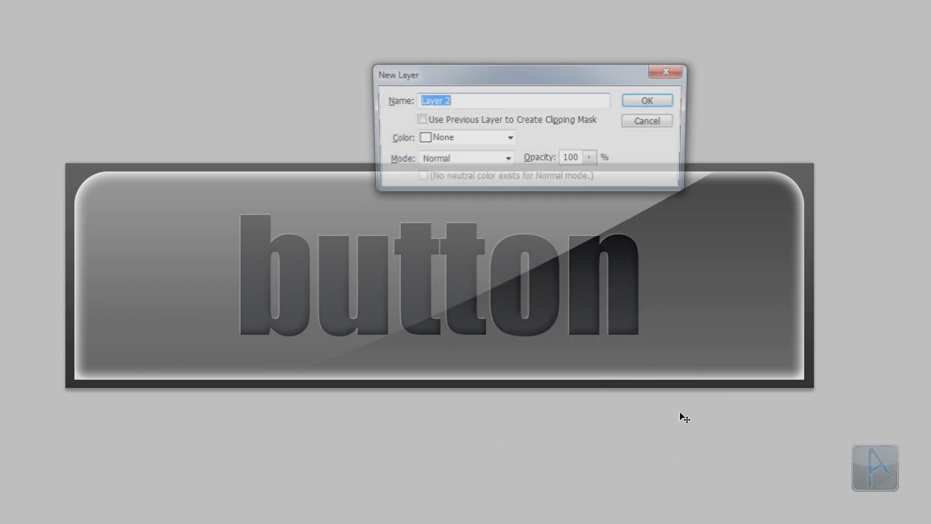
click(667, 103)
mouse_move(30, 388)
click(25, 378)
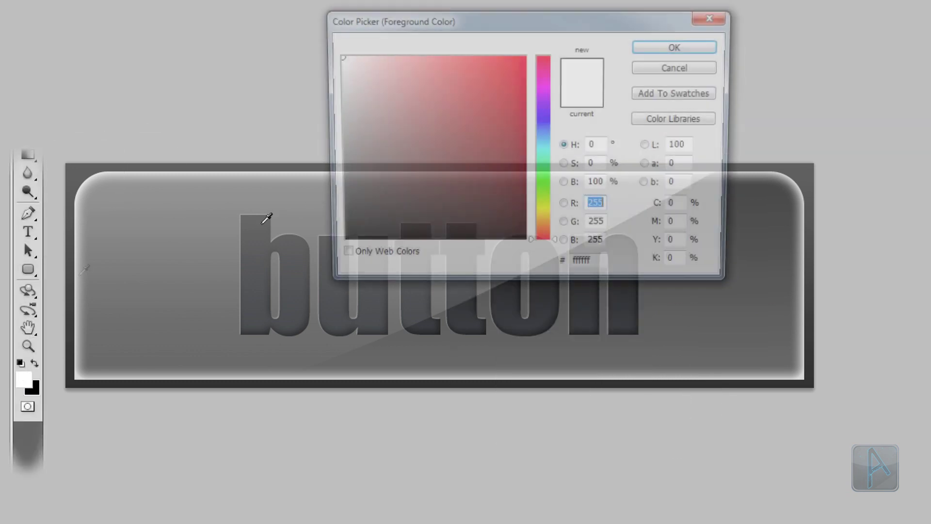
click(406, 81)
click(336, 57)
click(679, 46)
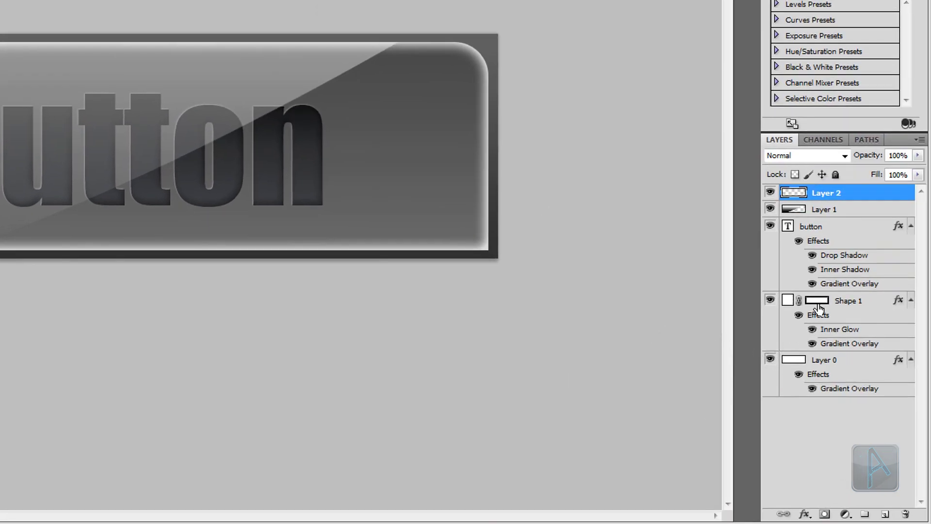
Step: Load the rounded button shape as a selection and brush a soft white glow along its lower edge on Layer 2
ctrl+click(819, 304)
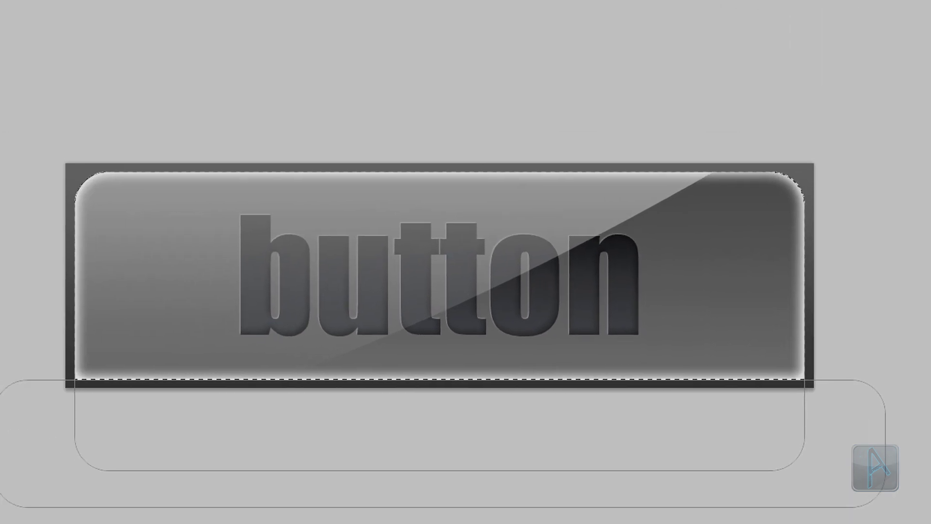
click(442, 365)
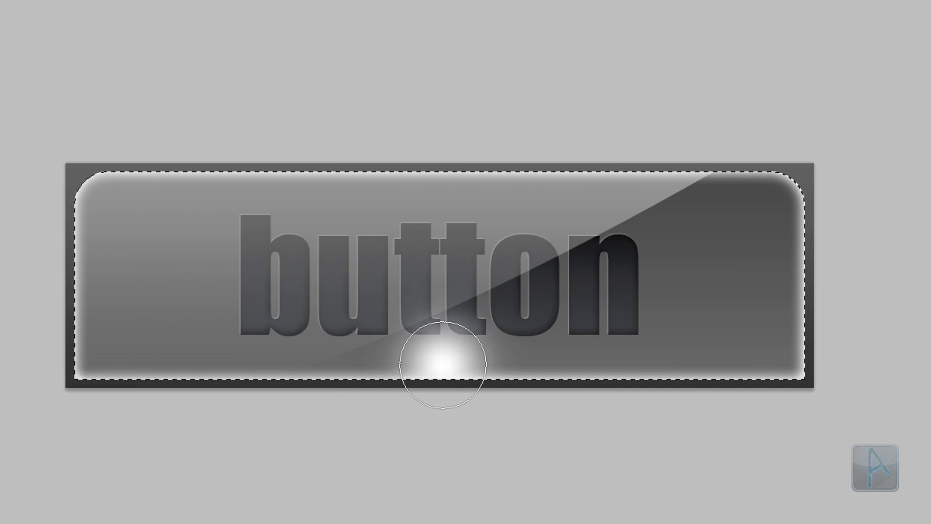
click(442, 365)
drag(453, 364, 656, 417)
mouse_move(441, 370)
mouse_down()
mouse_move(436, 362)
mouse_move(409, 381)
mouse_move(261, 420)
mouse_up()
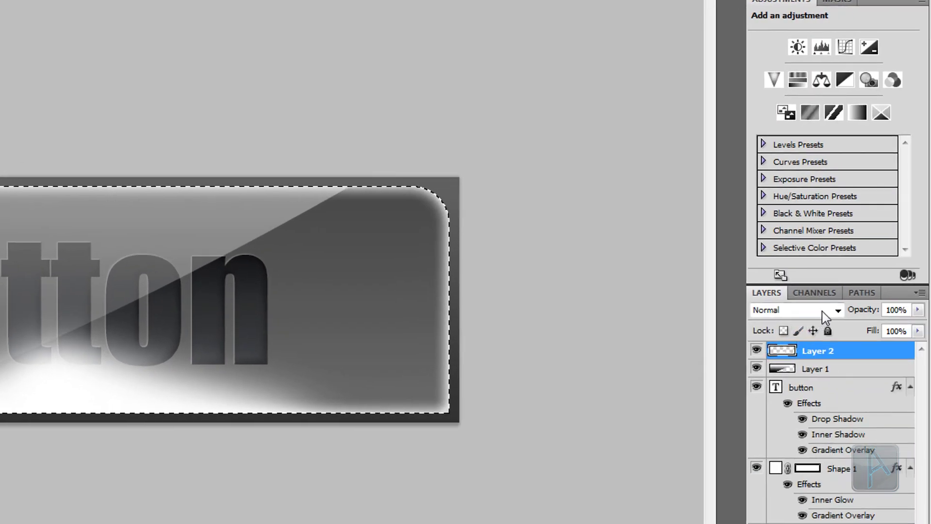
Step: Set Layer 2 to Overlay blend mode at 52% opacity
click(866, 305)
click(818, 90)
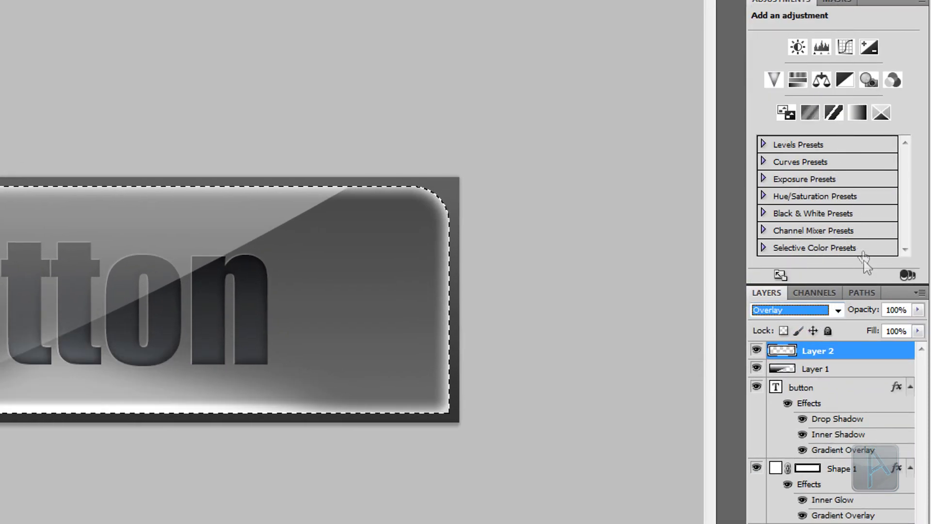
drag(865, 311, 831, 355)
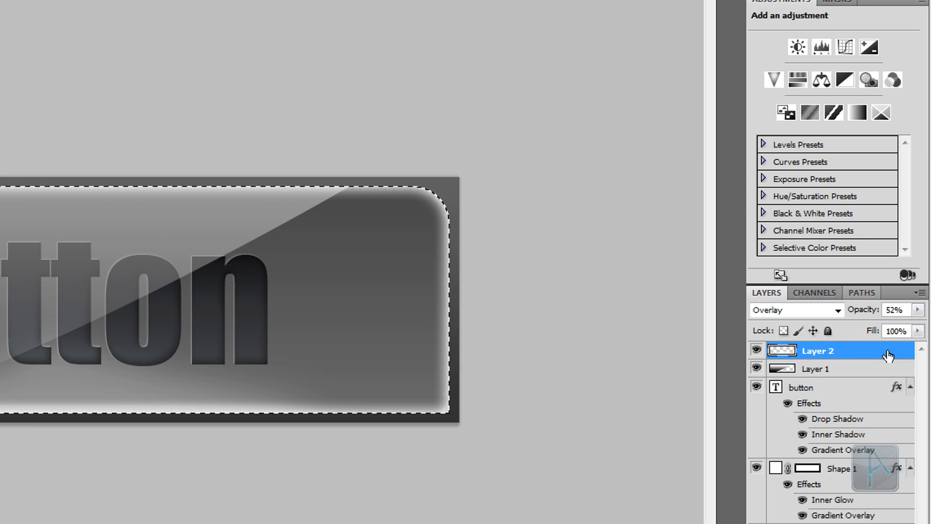
Step: Place a vertically flipped copy of the white glow along the button's upper edge and set its opacity to 29%
key(ctrl+j)
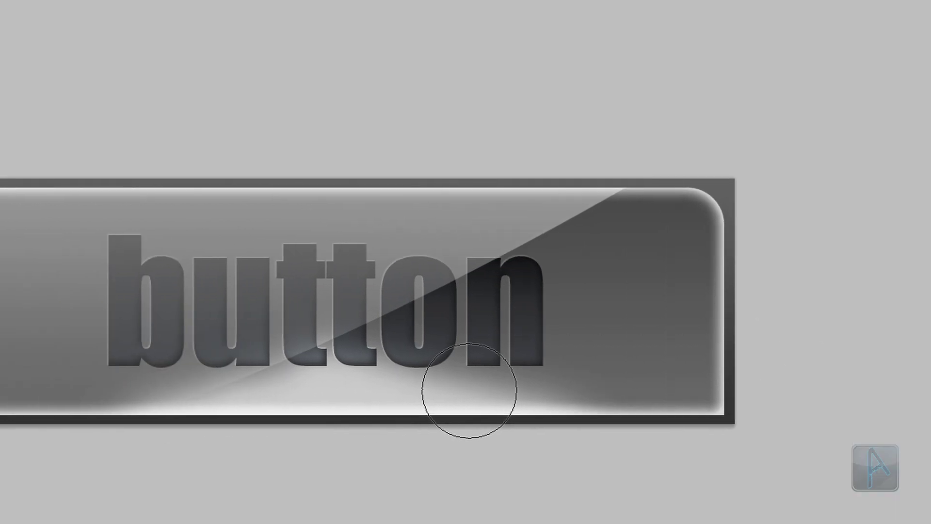
key(ctrl+t)
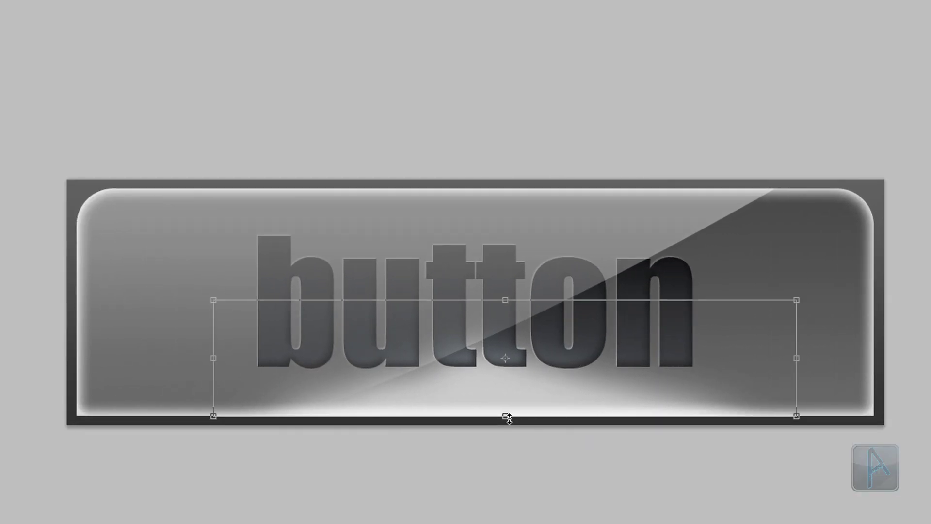
drag(505, 415, 515, 189)
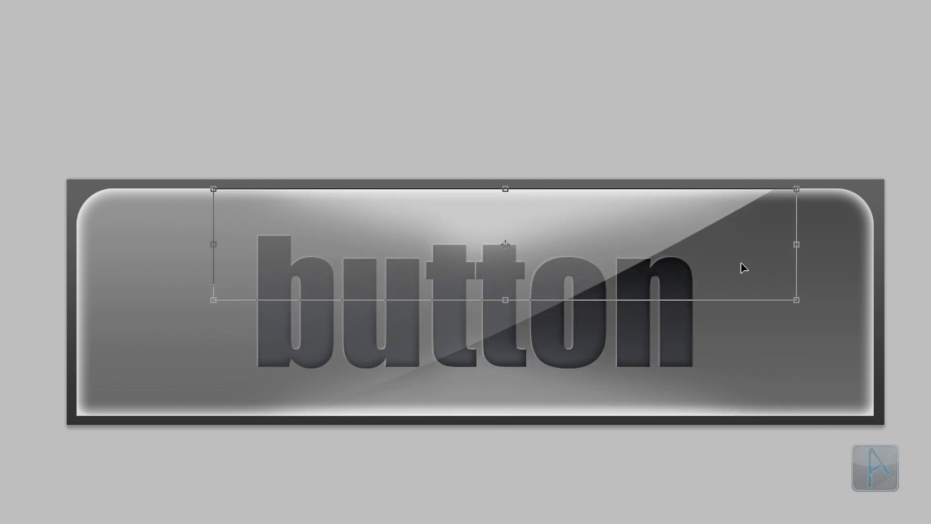
key(Return)
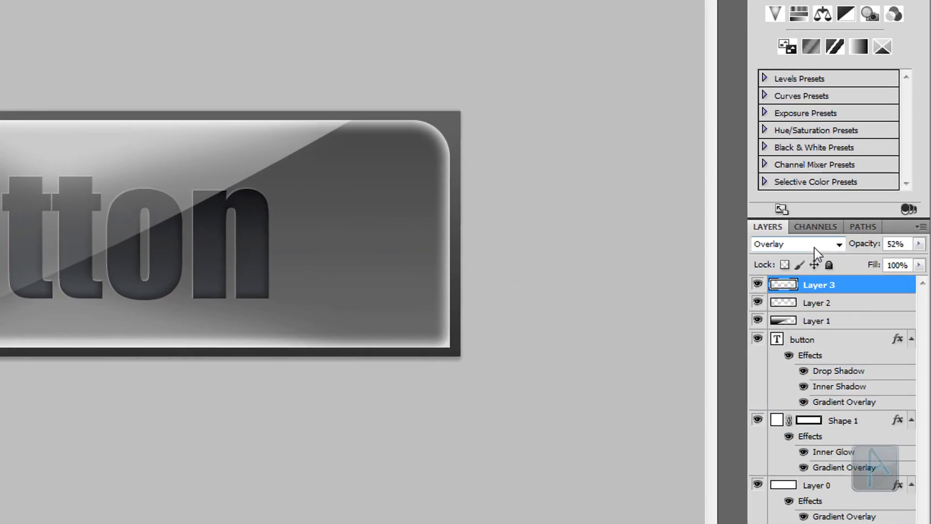
drag(855, 255, 843, 265)
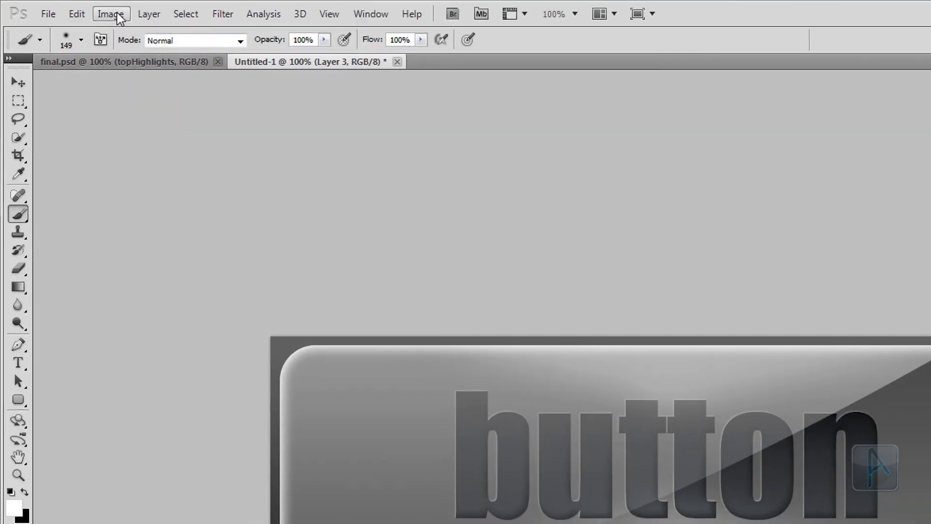
Step: Resize the image to 100 by 30 pixels with proportions constrained and styles scaled
click(69, 9)
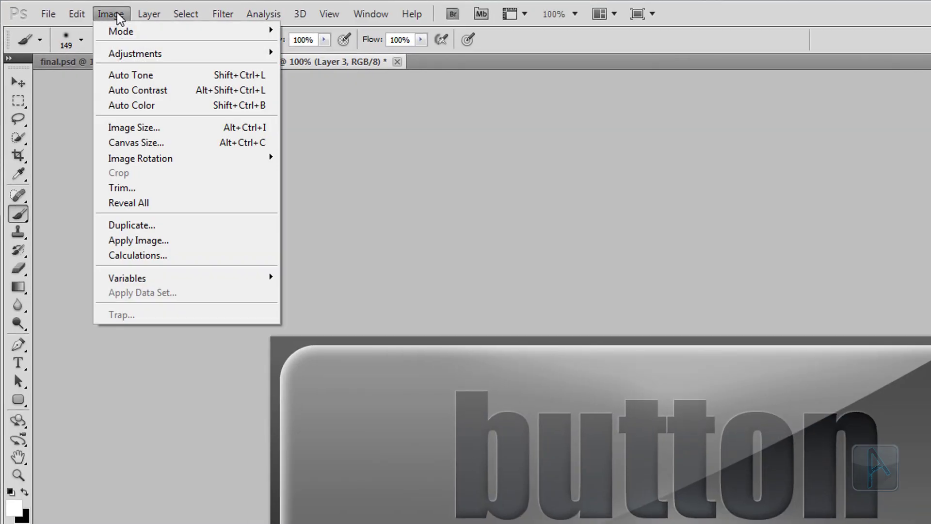
click(228, 128)
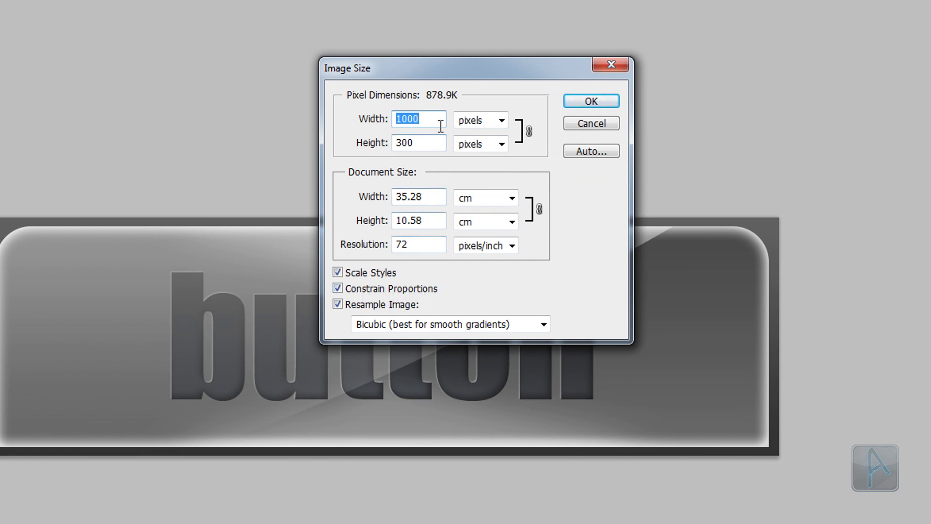
text(100)
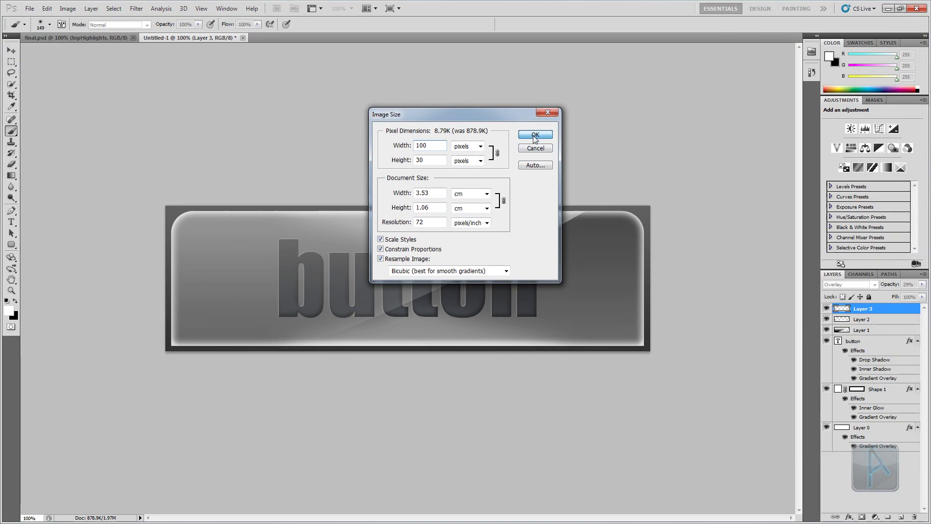
click(587, 102)
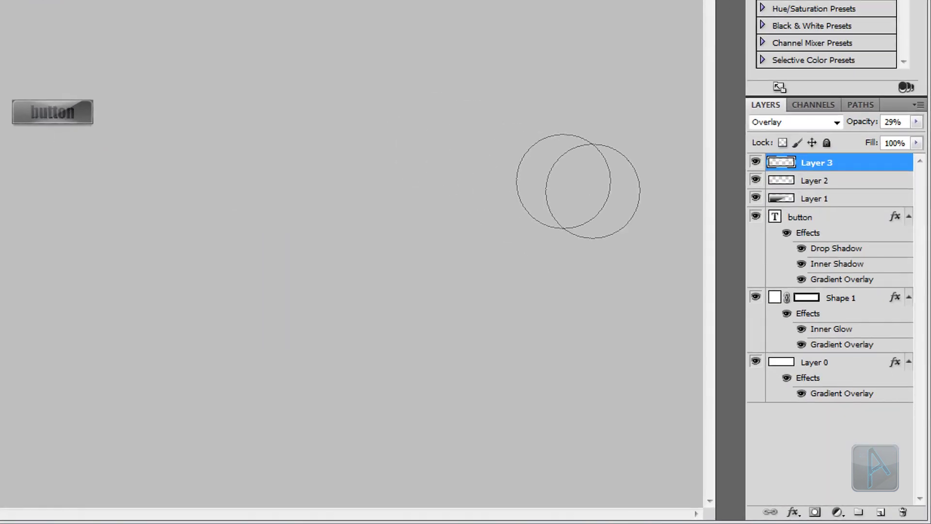
Step: Hide the Layer 0 background and start saving the button in the buttons folder with PNG as the format
click(755, 362)
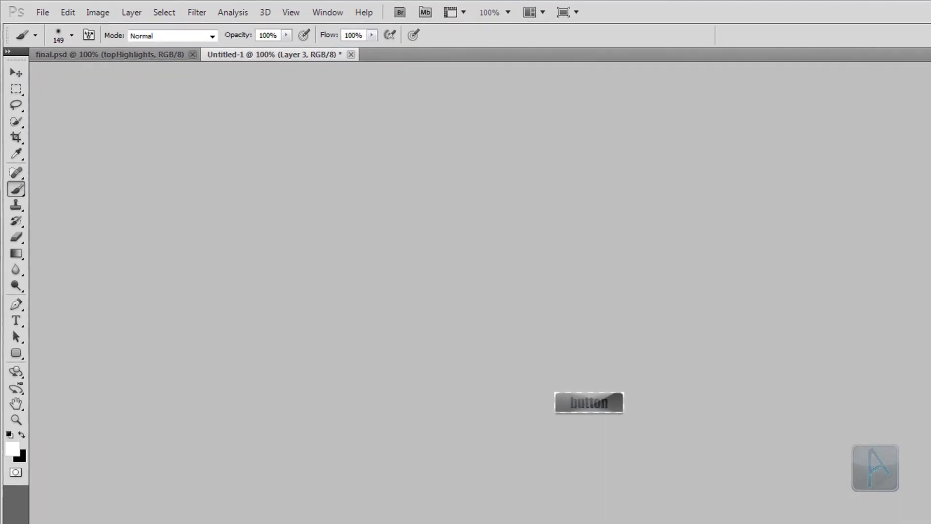
click(38, 14)
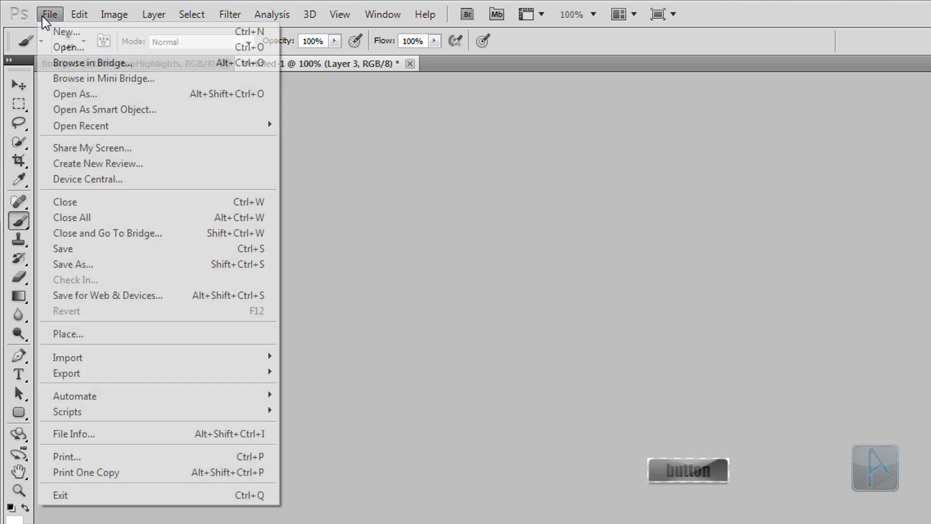
click(156, 250)
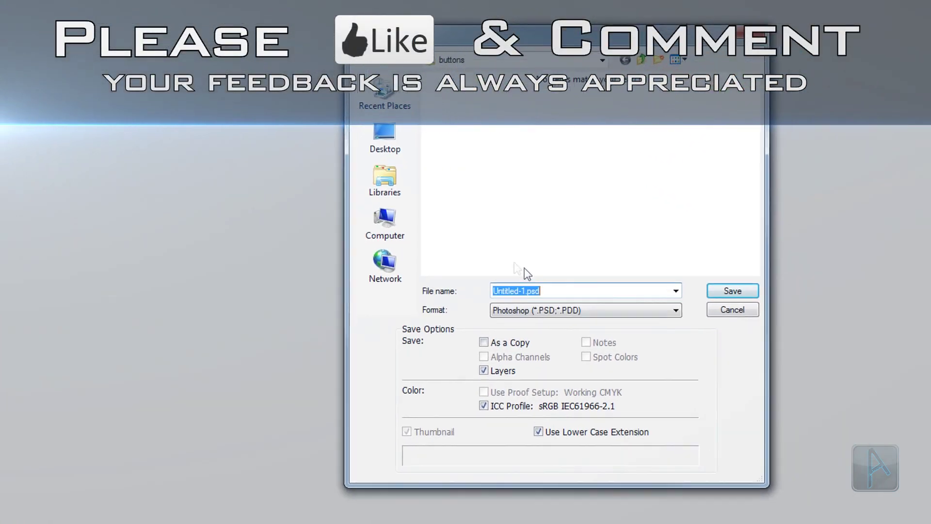
click(546, 286)
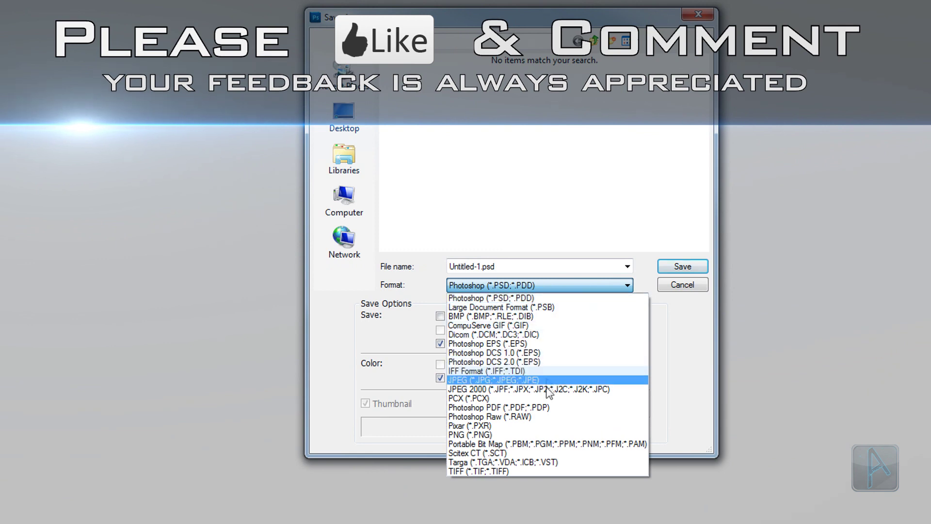
click(550, 434)
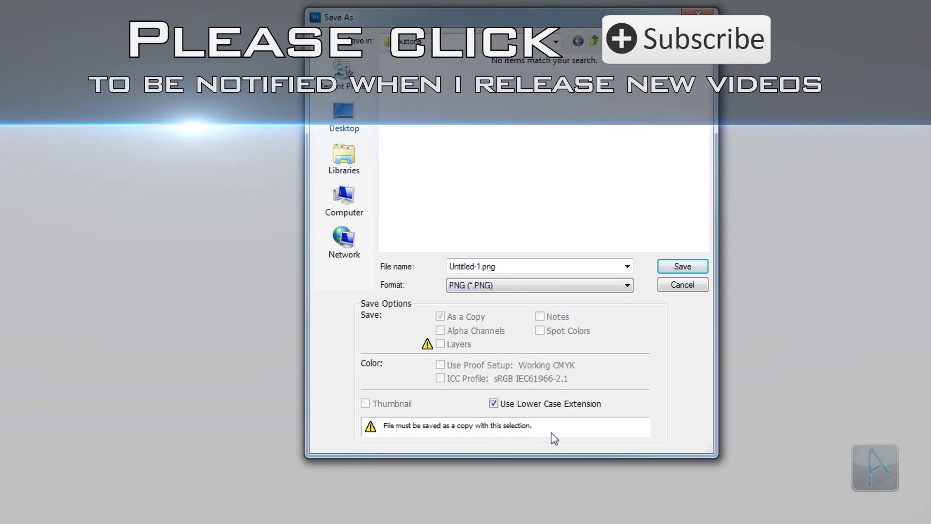